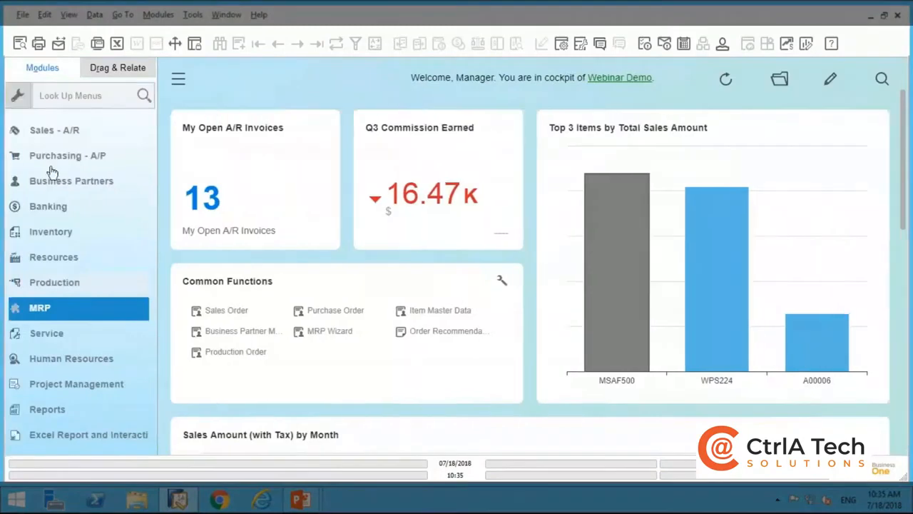
# Expand the MRP module to view its functions, and open the Item Master Data record for item S00002
pyautogui.click(46, 307)
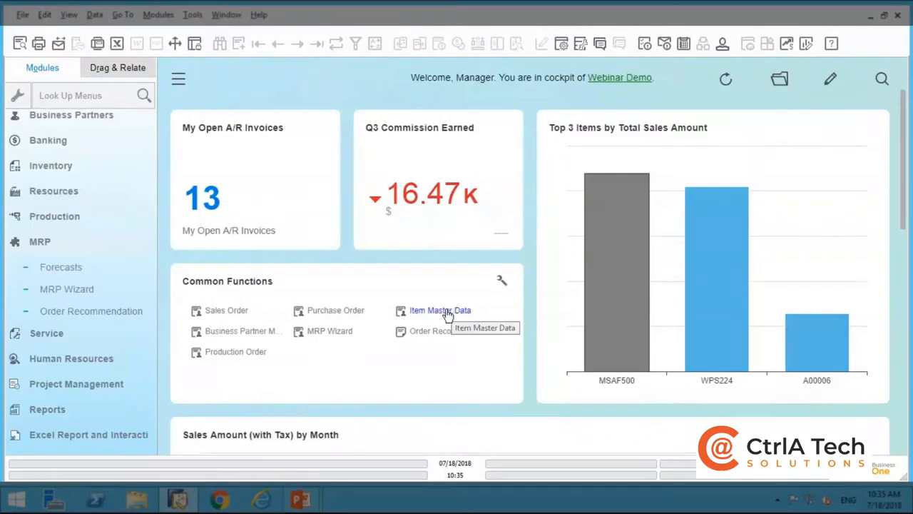
pyautogui.click(178, 78)
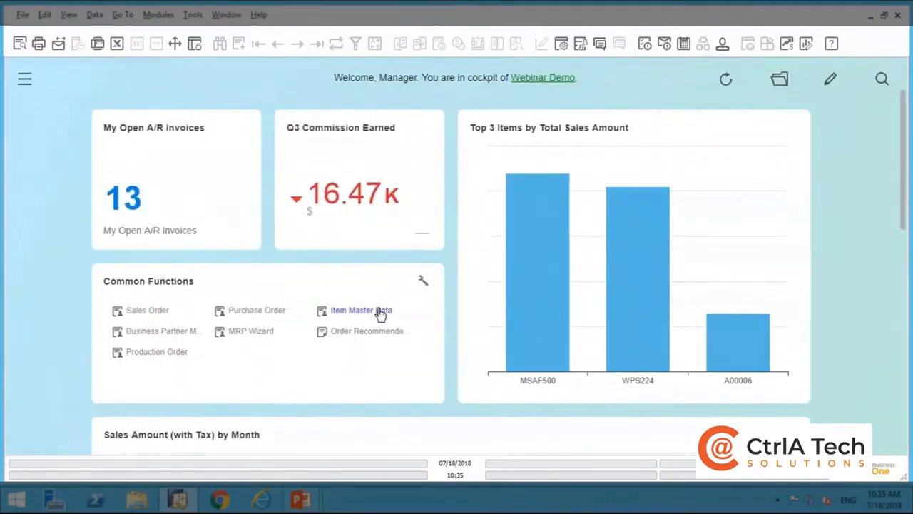
pyautogui.click(374, 311)
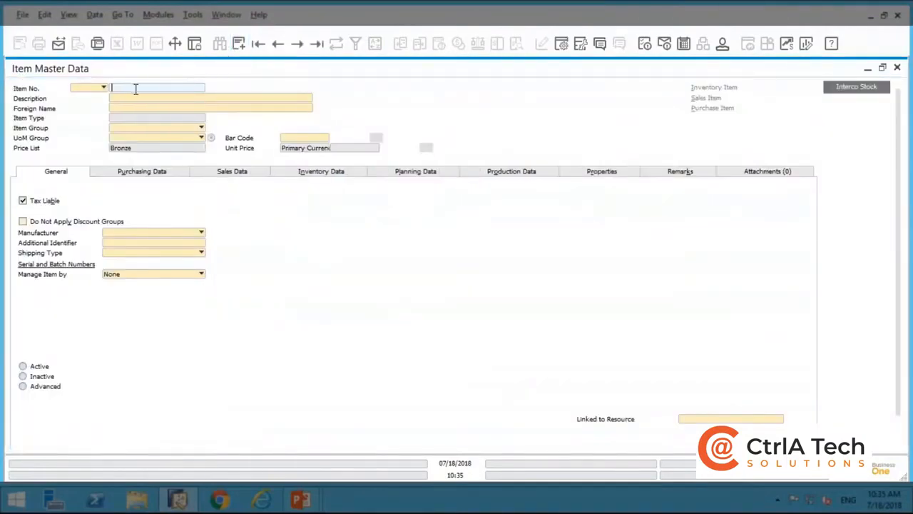
pyautogui.write('S00002')
pyautogui.press('Return')
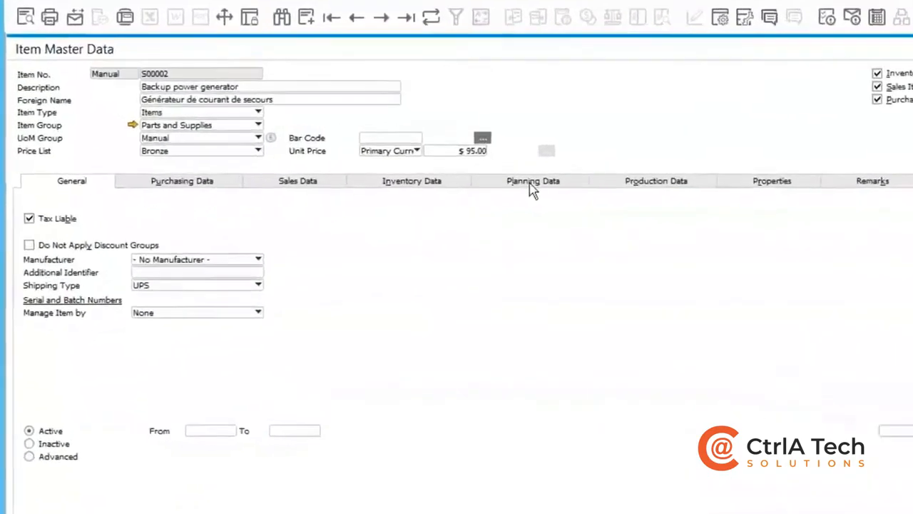
# Examine the item's planning data, including the options for planning method, procurement method and order interval
pyautogui.click(531, 186)
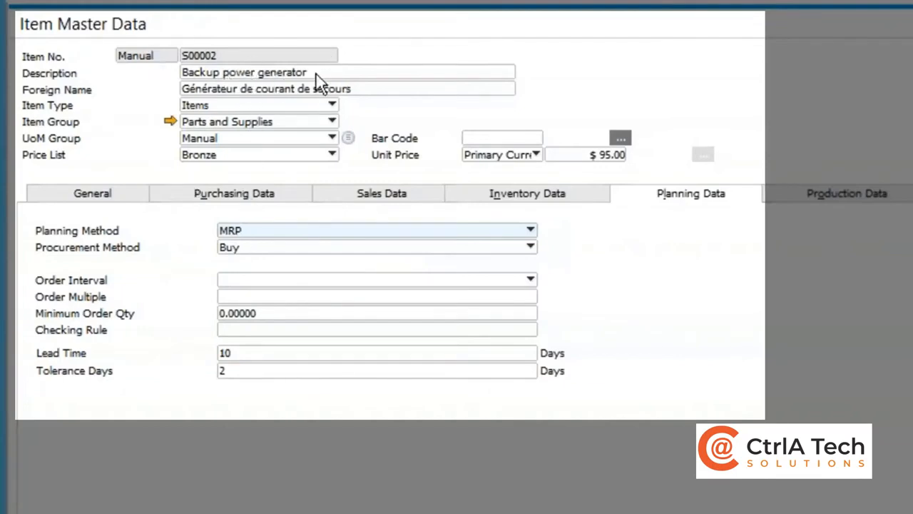
pyautogui.click(261, 230)
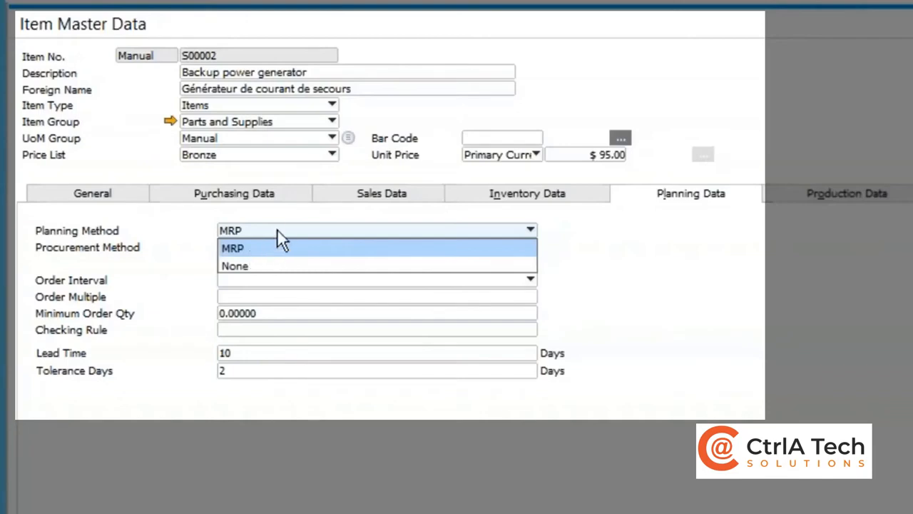
pyautogui.click(280, 227)
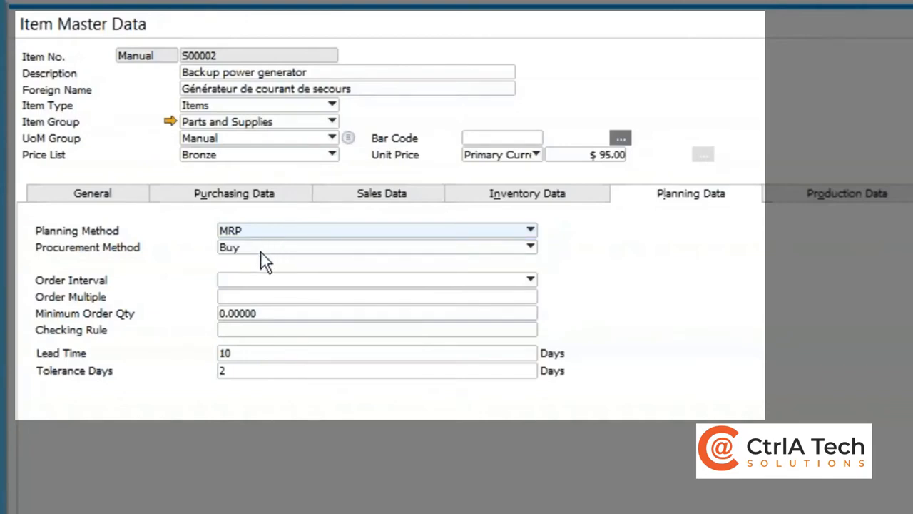
pyautogui.click(261, 248)
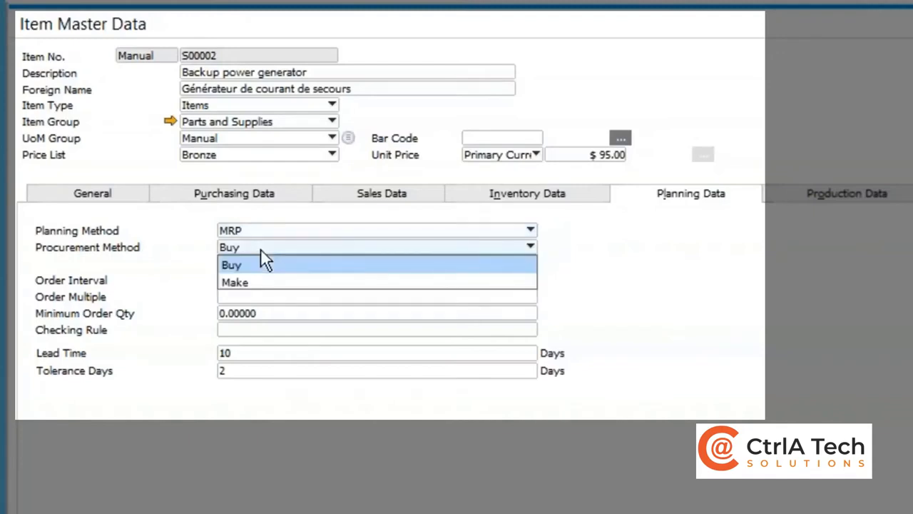
pyautogui.click(261, 249)
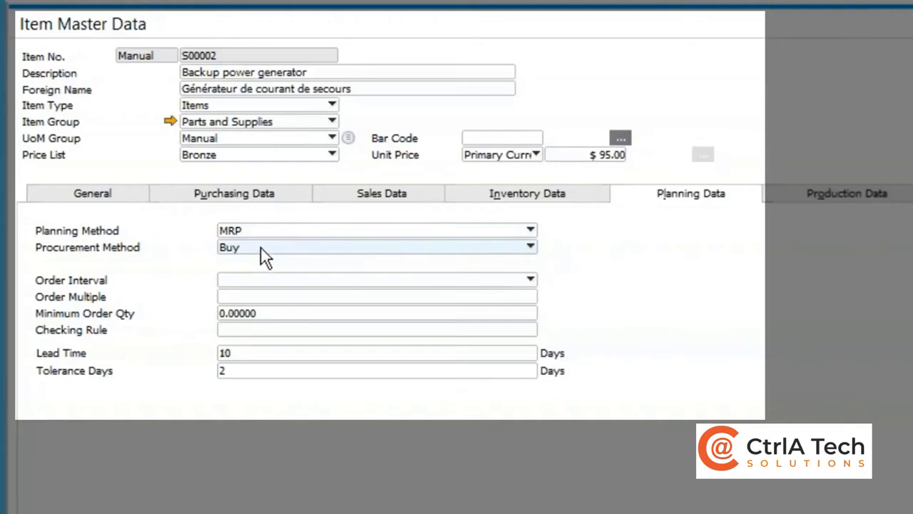
pyautogui.click(277, 283)
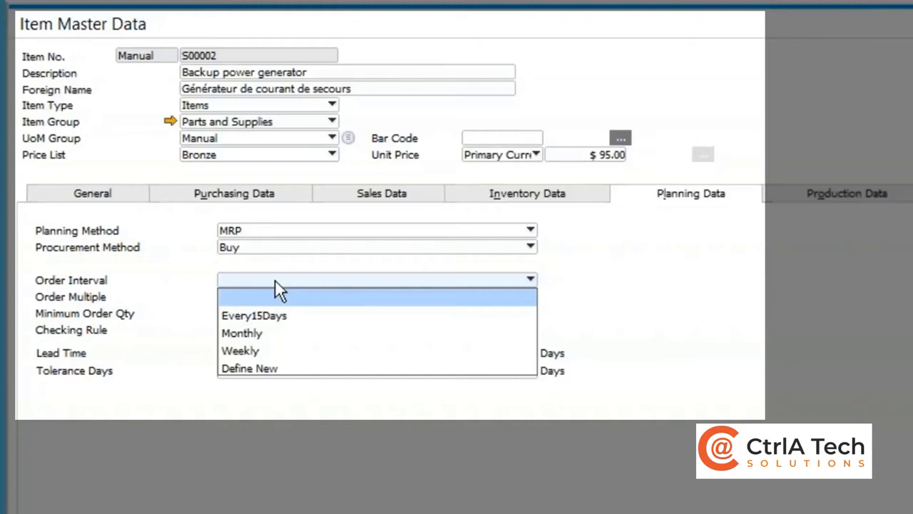
pyautogui.click(673, 297)
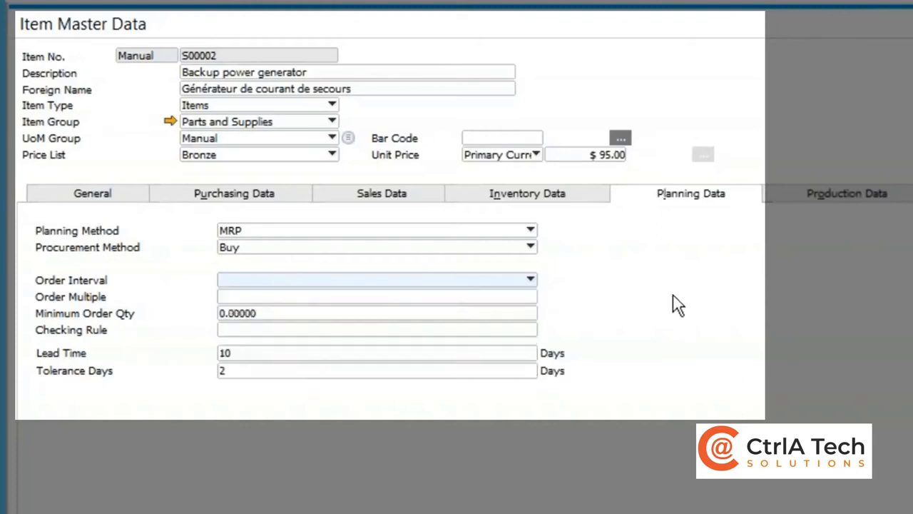
# Inspect the item's order multiple, minimum order quantity, checking rule, lead time and tolerance days
pyautogui.click(256, 296)
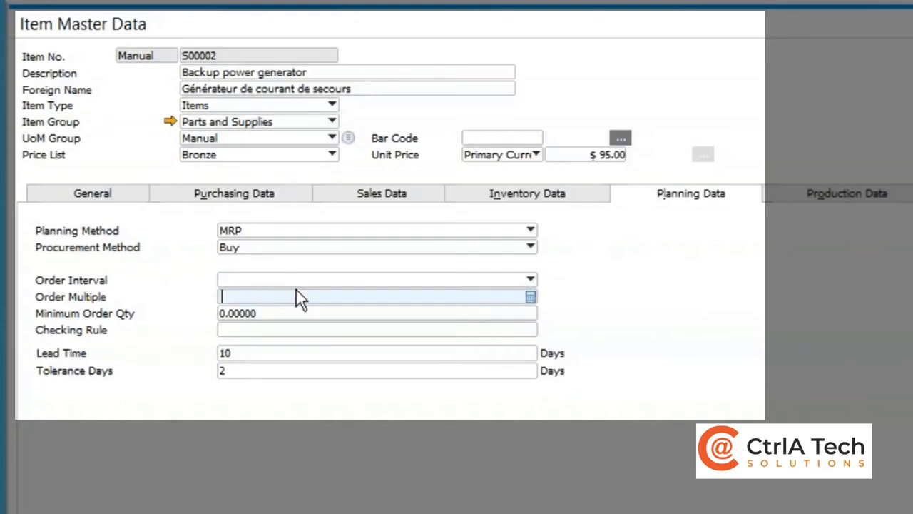
pyautogui.click(272, 314)
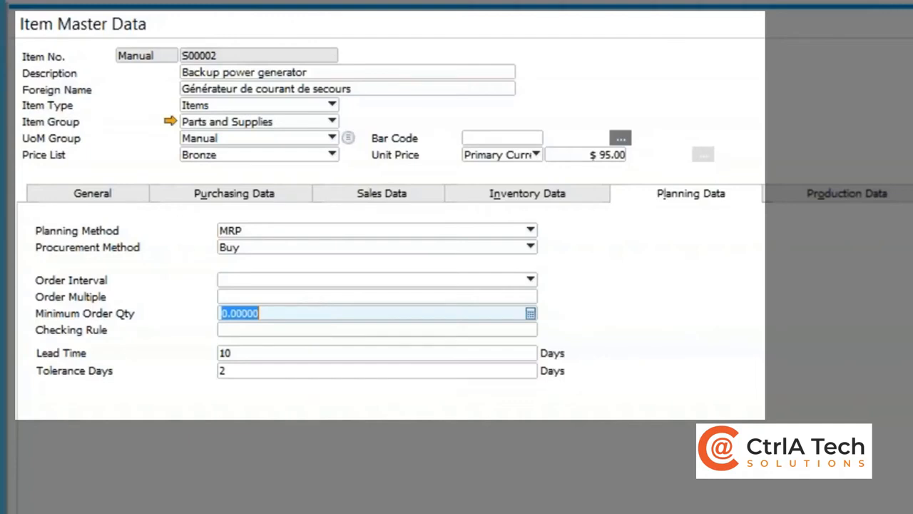
pyautogui.click(257, 331)
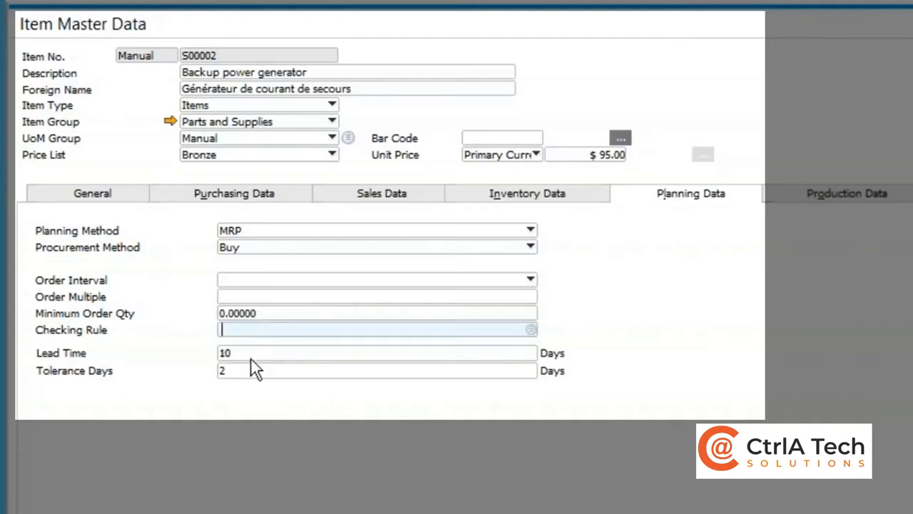
pyautogui.press('Tab')
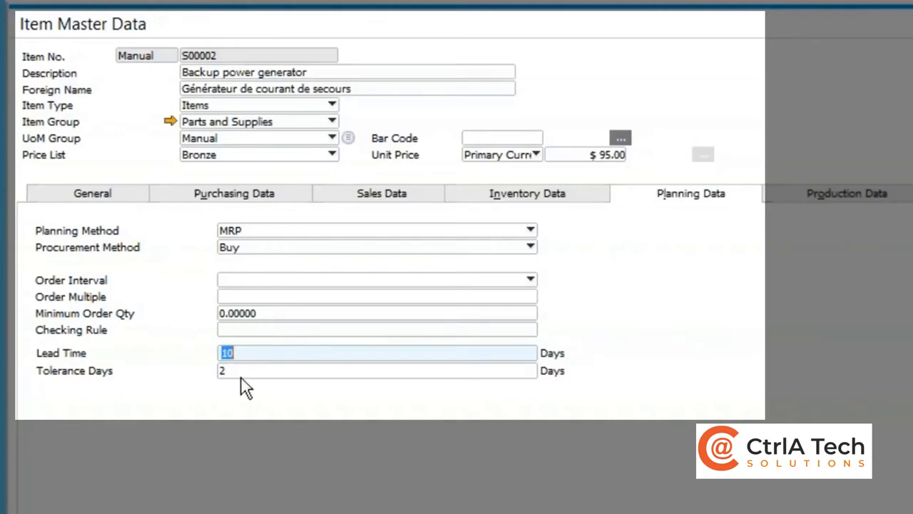
pyautogui.press('Tab')
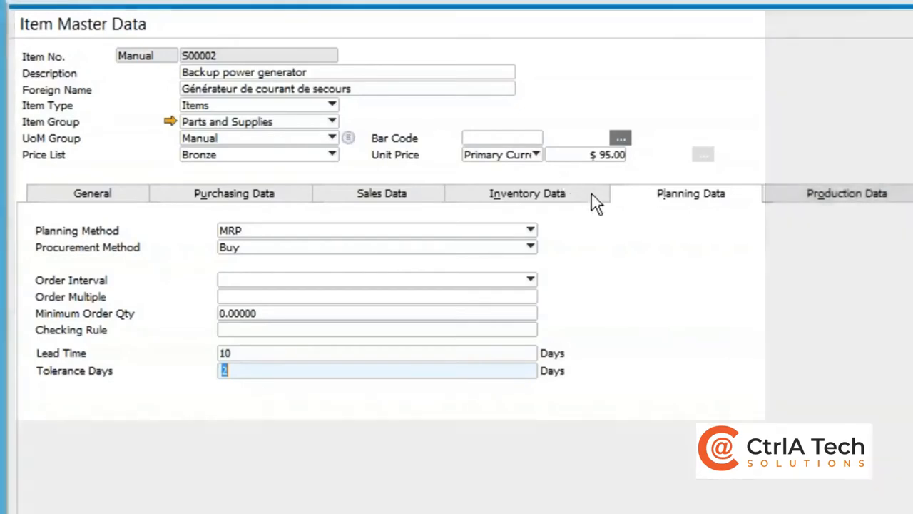
# Check the minimum and maximum inventory levels in the item's inventory data
pyautogui.click(591, 194)
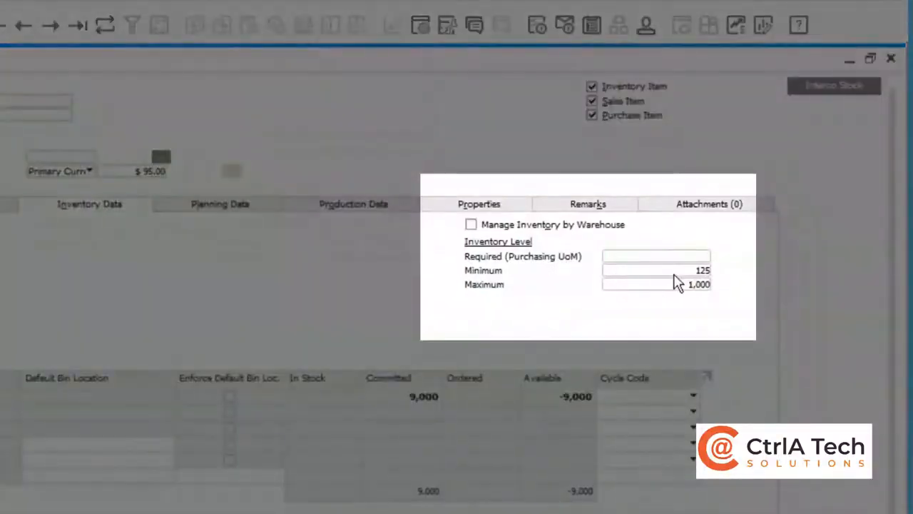
pyautogui.click(675, 271)
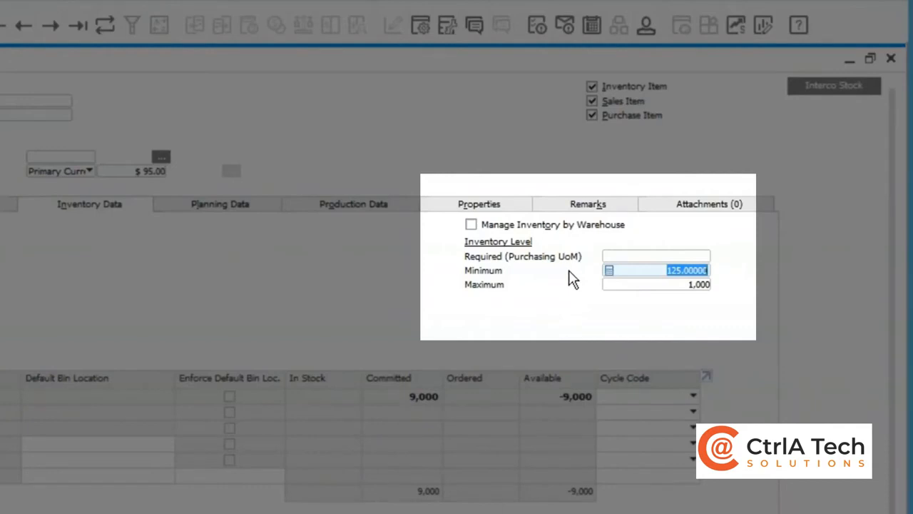
pyautogui.press('Tab')
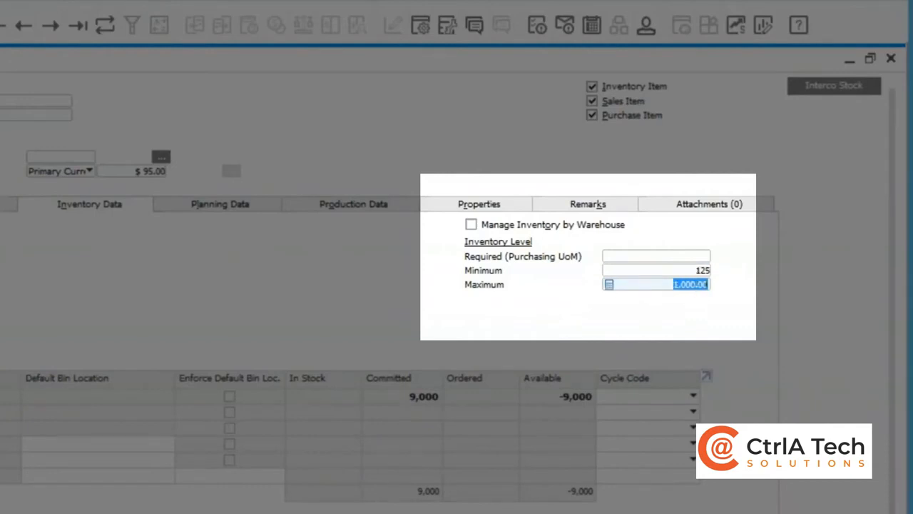
pyautogui.click(696, 271)
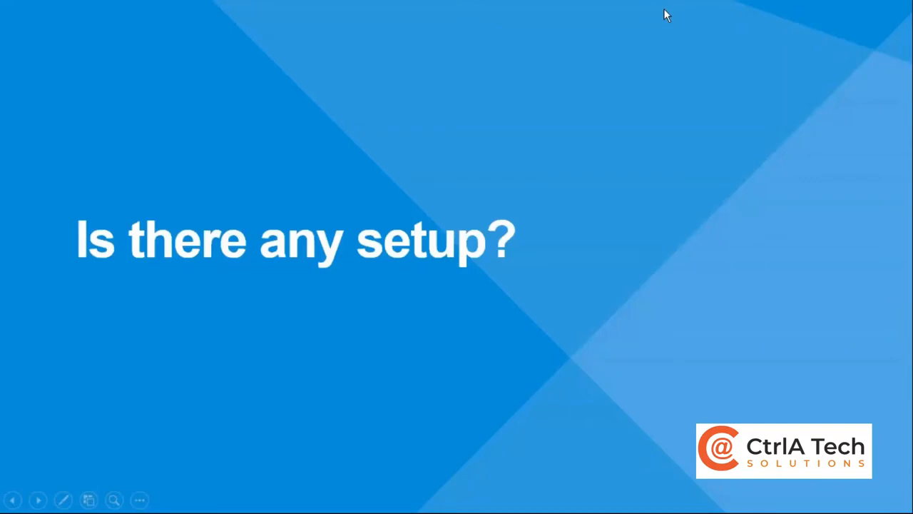
pyautogui.press('Right')
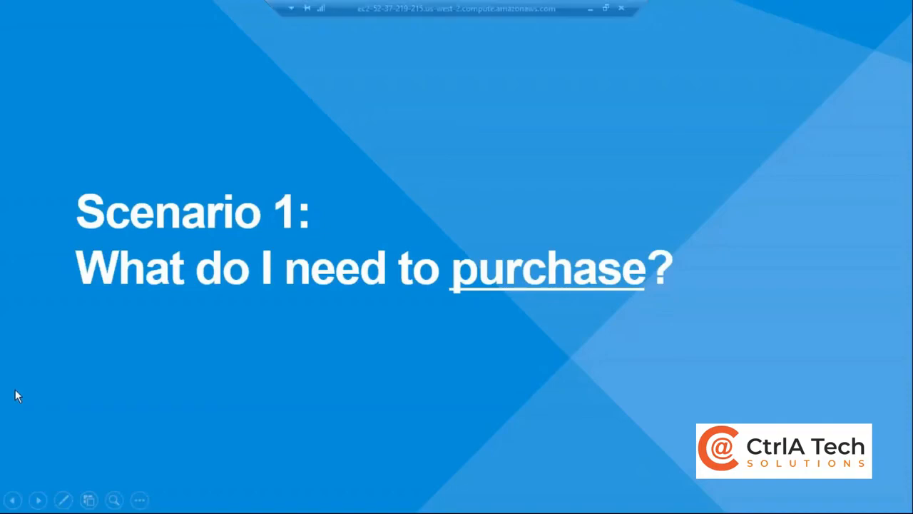
# Switch from the presentation to SAP Business One and close the item record
pyautogui.hotkey('alt', 'Tab')
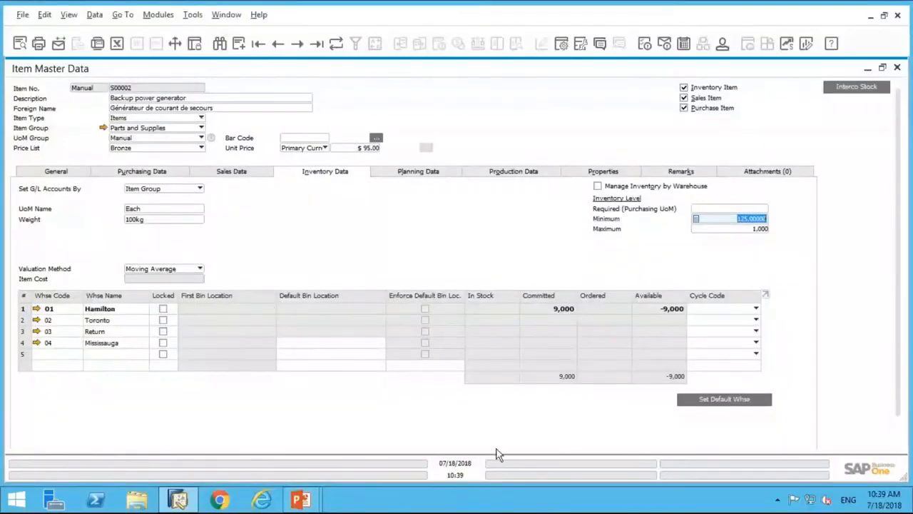
pyautogui.click(898, 69)
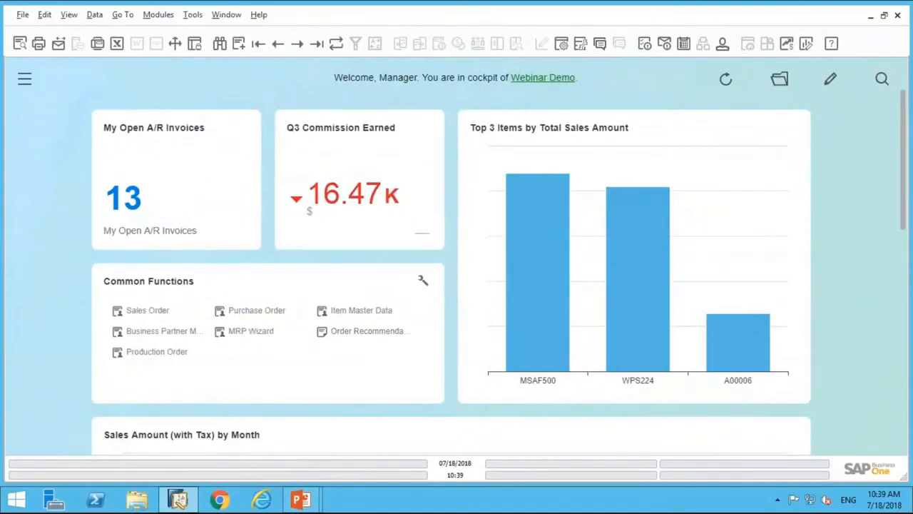
# Start the MRP Wizard with the existing scenario S00002 and proceed to its scenario details
pyautogui.click(253, 336)
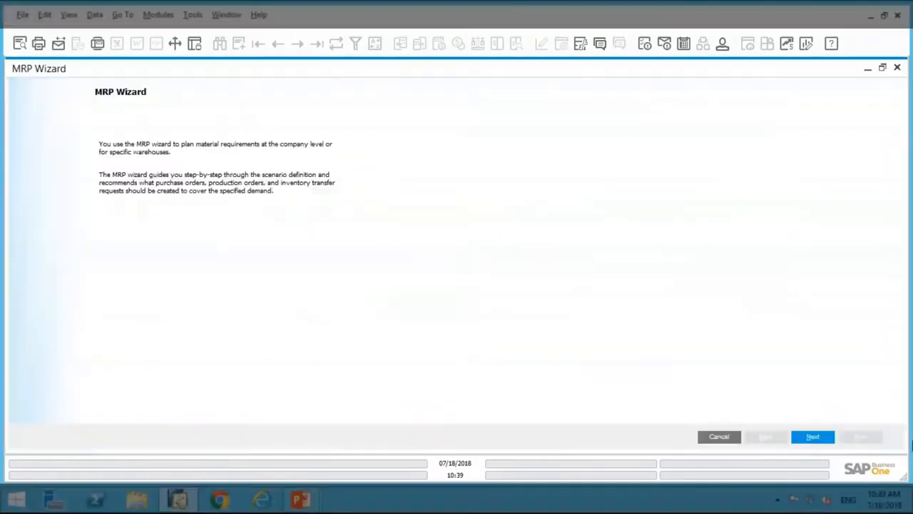
pyautogui.click(816, 438)
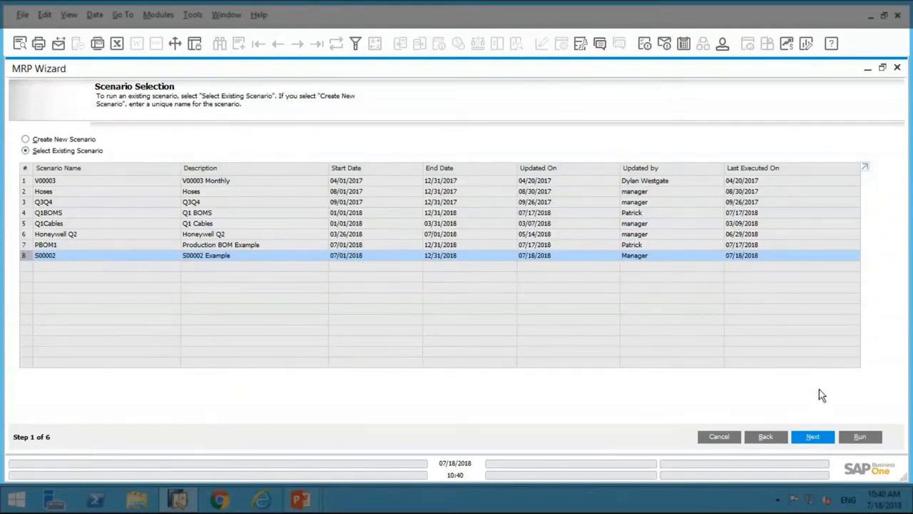
pyautogui.click(812, 436)
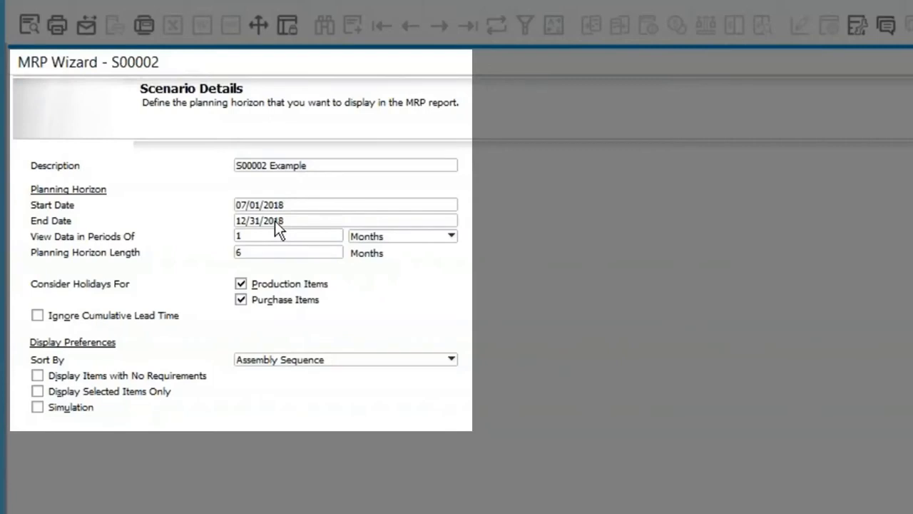
# Check which period units are available for viewing data in the planning horizon
pyautogui.click(385, 240)
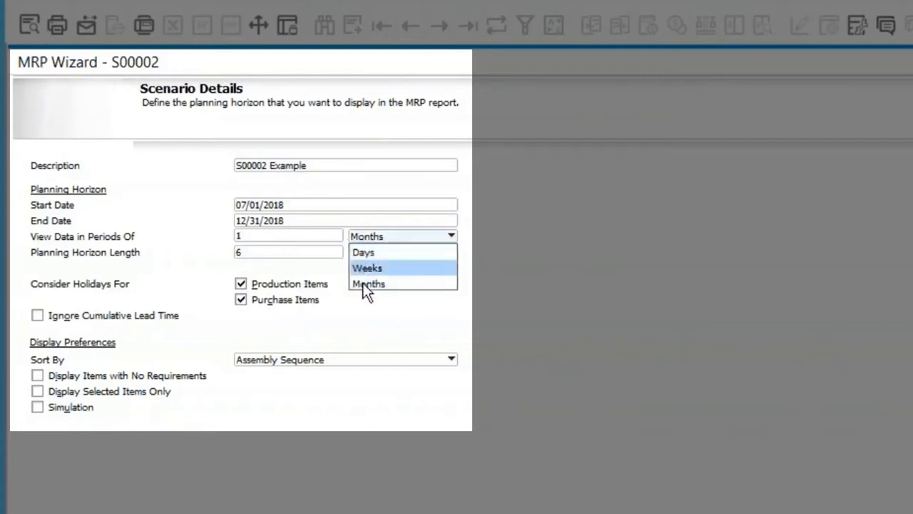
pyautogui.click(359, 335)
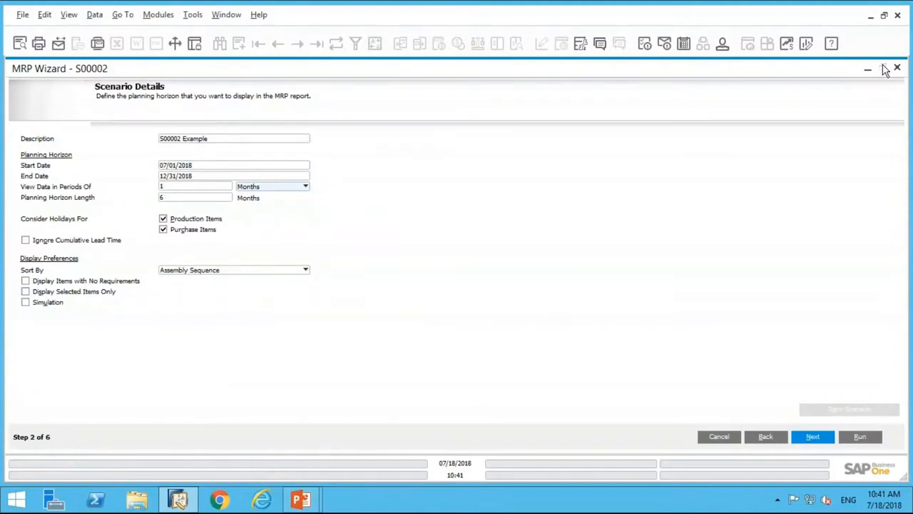
# Restore the wizard to a smaller window and review the 2018 Holiday dates set in the company's accounting data, closing the holiday and company windows when done
pyautogui.click(885, 69)
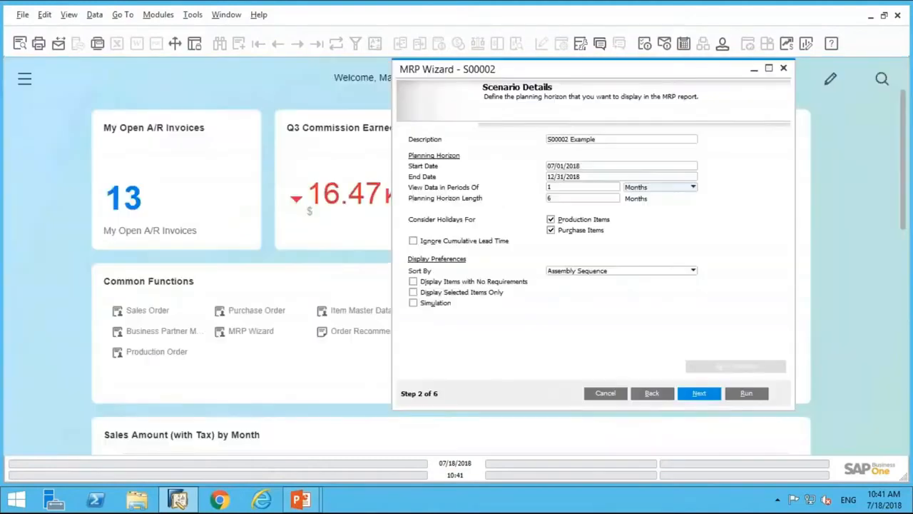
pyautogui.click(27, 86)
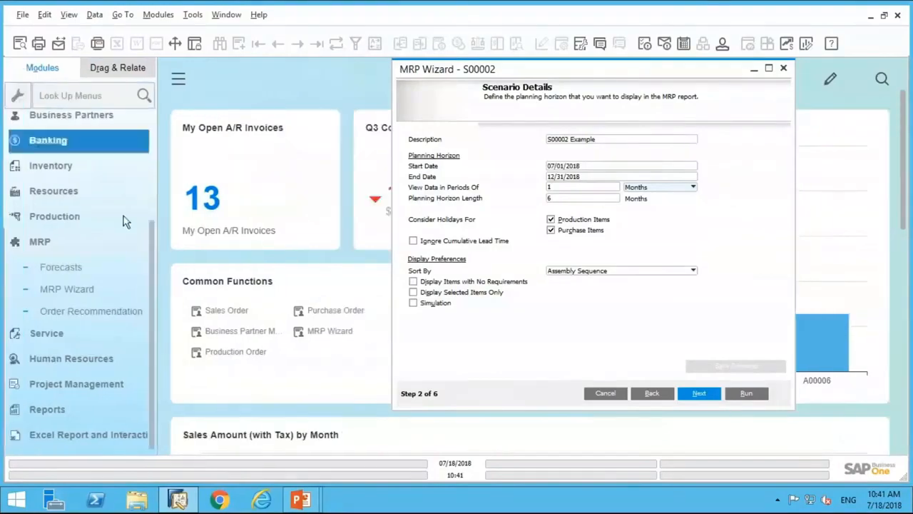
pyautogui.scroll(10, 123, 216)
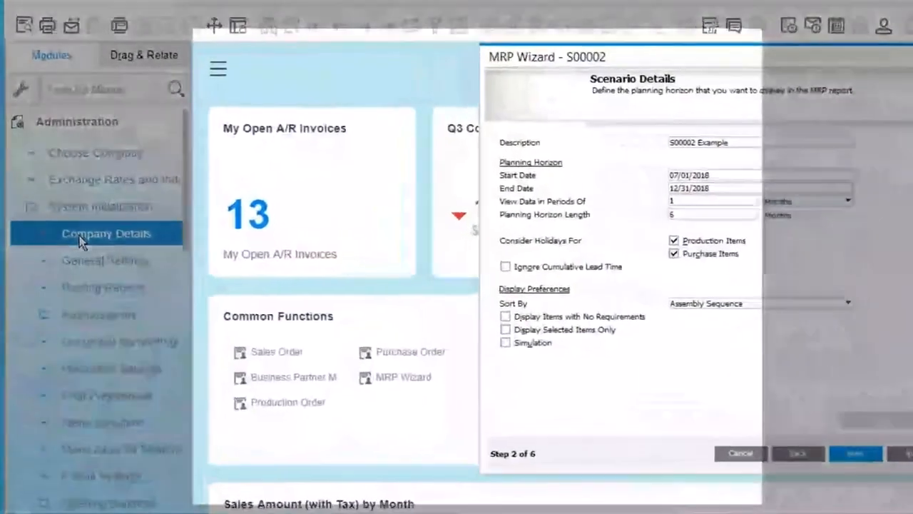
pyautogui.click(65, 215)
pyautogui.click(351, 83)
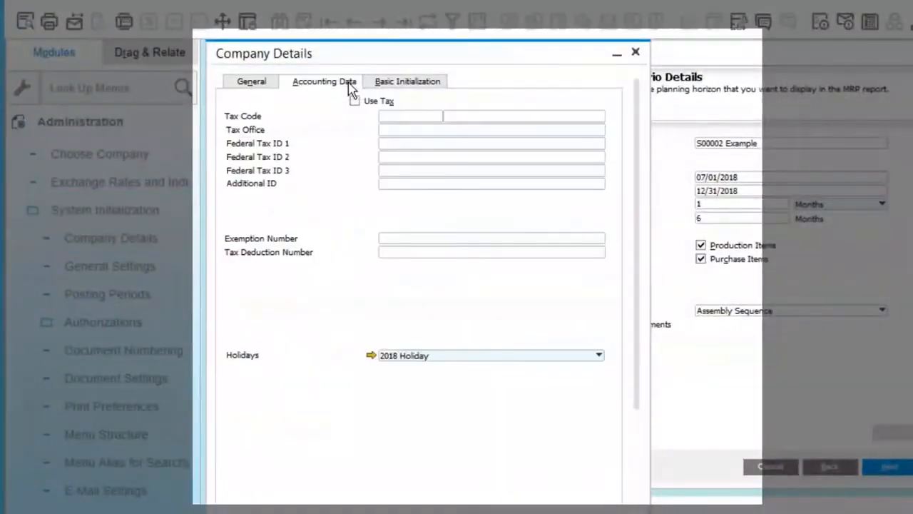
pyautogui.click(371, 356)
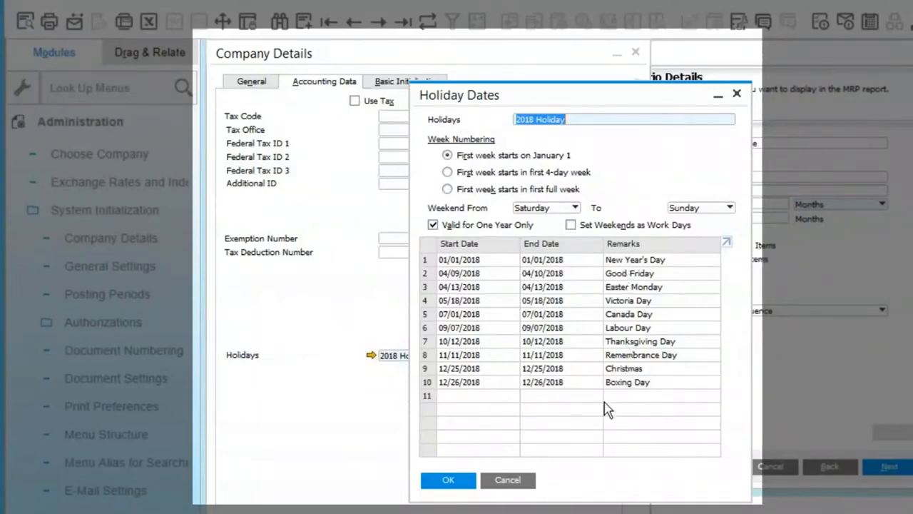
pyautogui.click(508, 480)
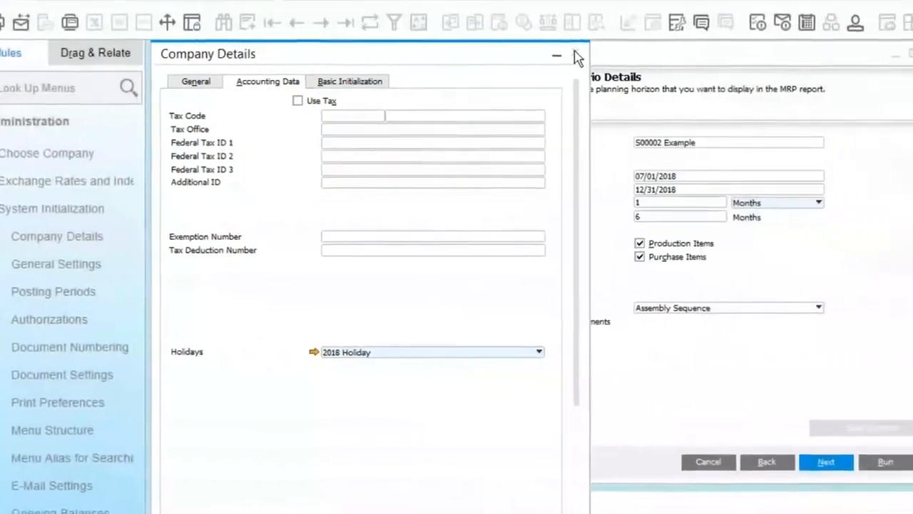
pyautogui.click(636, 52)
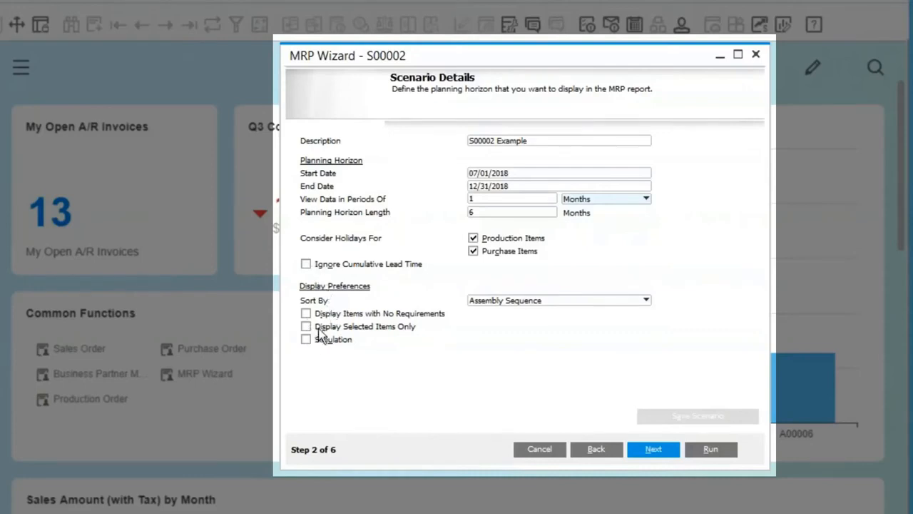
# Check which Sort By options are available in the scenario's display preferences
pyautogui.click(497, 302)
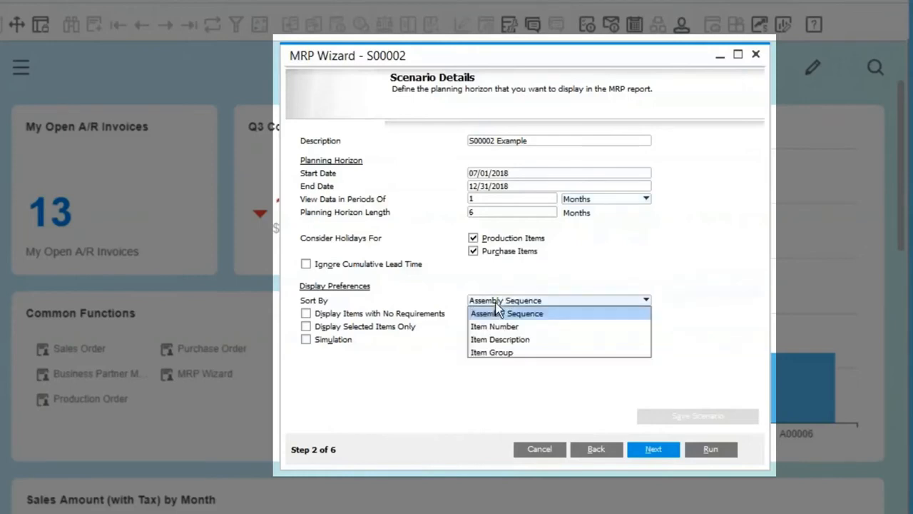
pyautogui.click(491, 369)
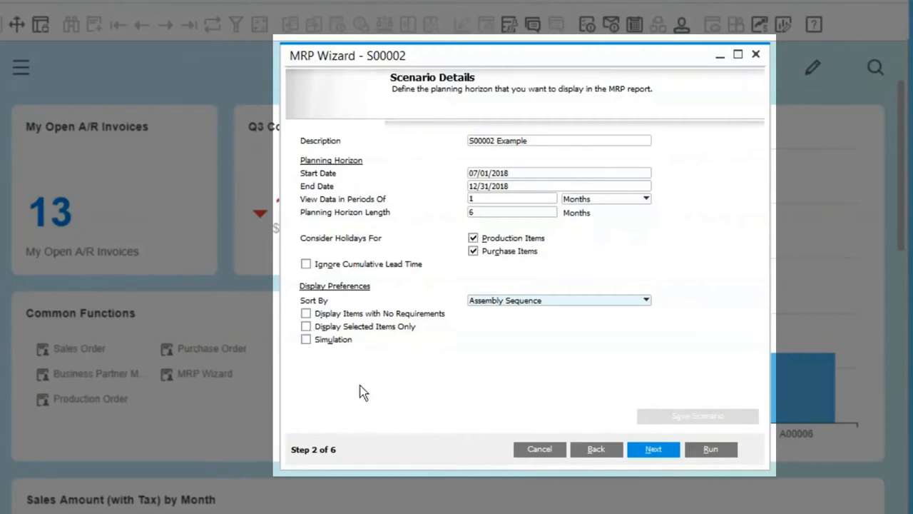
# Maximize the wizard and advance from Scenario Details to Documents Data Source, rechecking the planning horizon after Item Selection
pyautogui.click(653, 449)
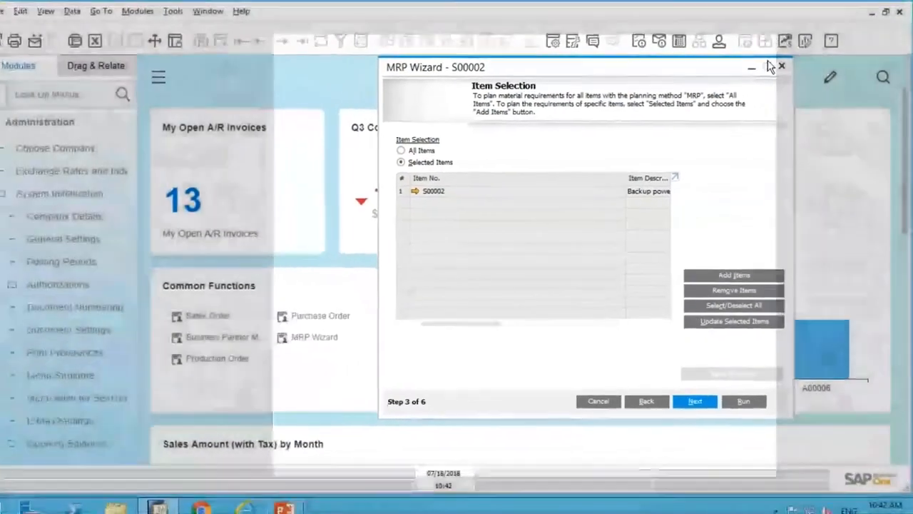
pyautogui.click(738, 54)
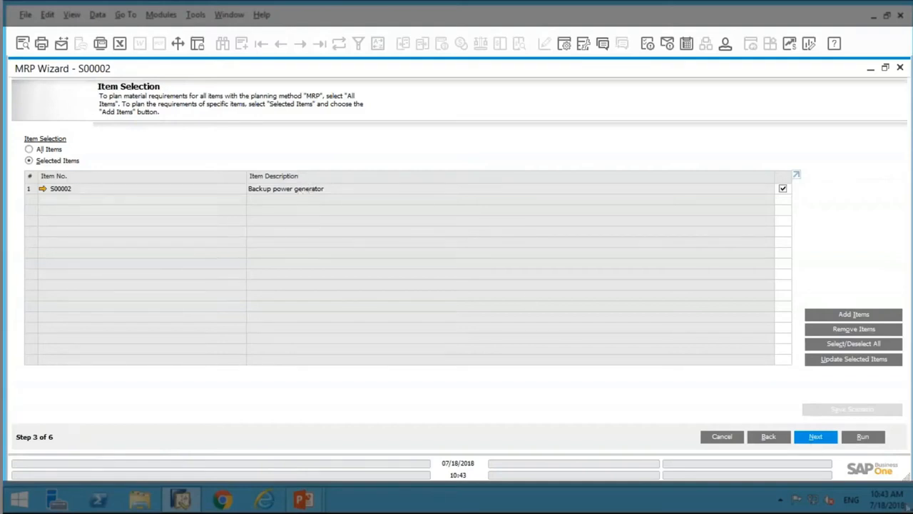
pyautogui.click(768, 436)
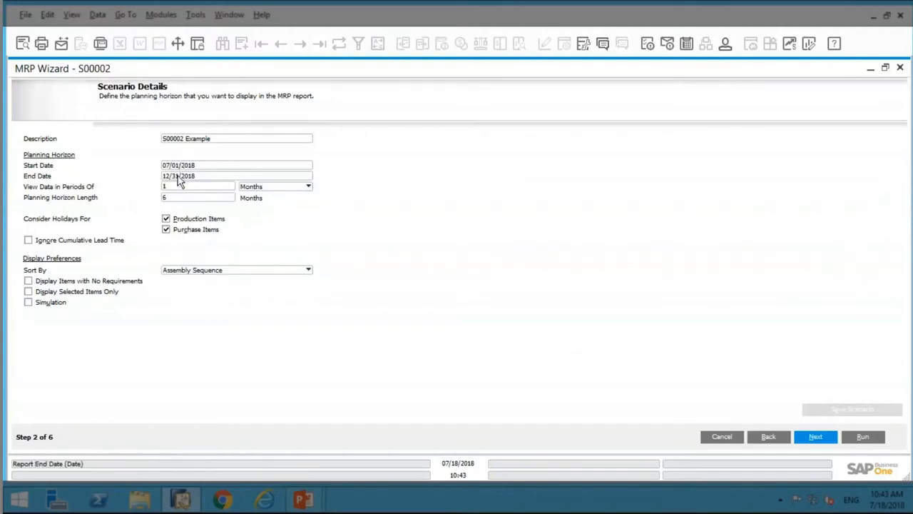
pyautogui.click(817, 437)
pyautogui.click(816, 436)
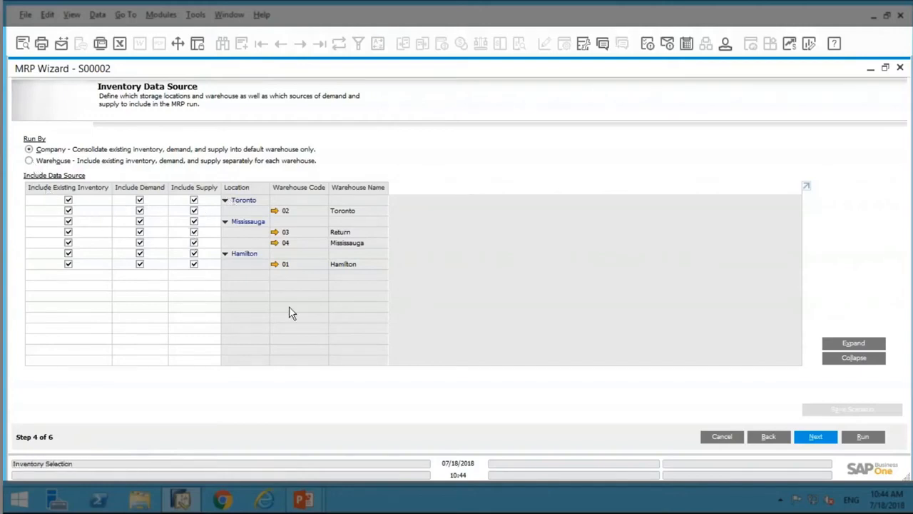
pyautogui.click(815, 437)
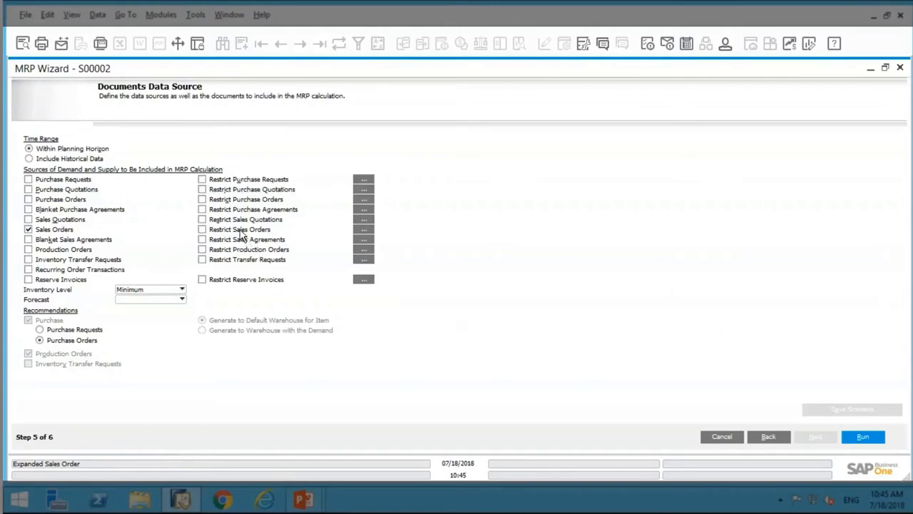
# Review which sales orders could be restricted for the MRP calculation by adding documents without any filter, and cancel the selection
pyautogui.click(202, 229)
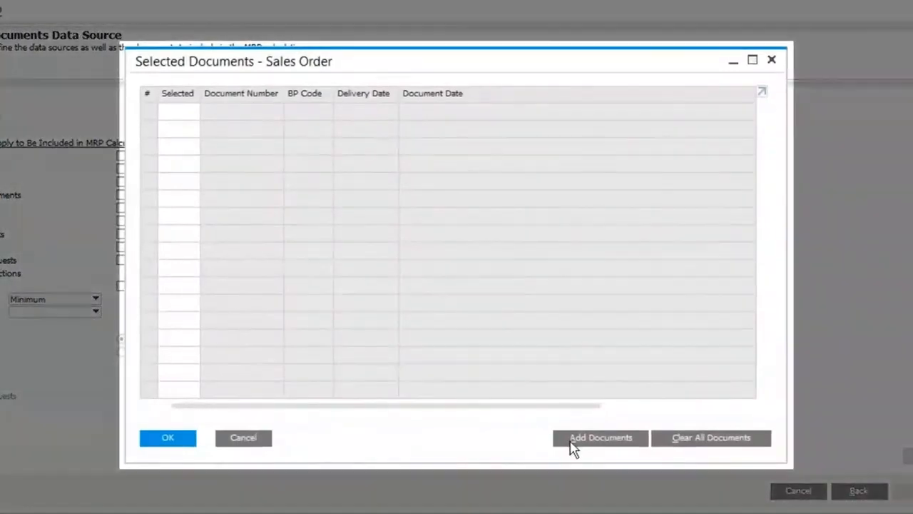
pyautogui.click(572, 447)
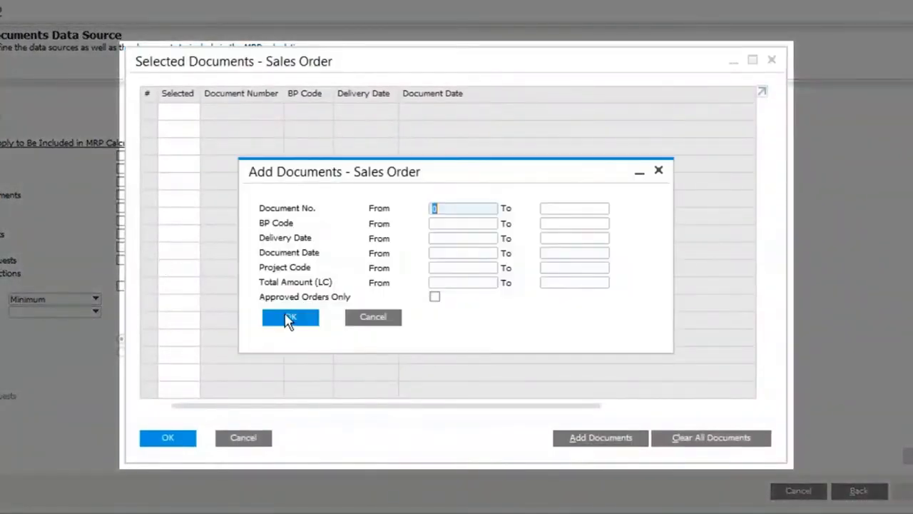
pyautogui.click(288, 318)
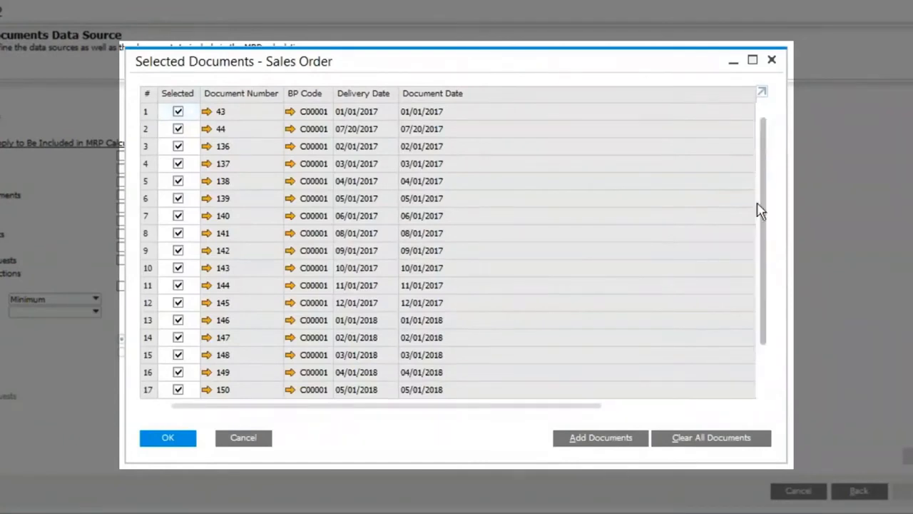
pyautogui.scroll(-1, 749, 253)
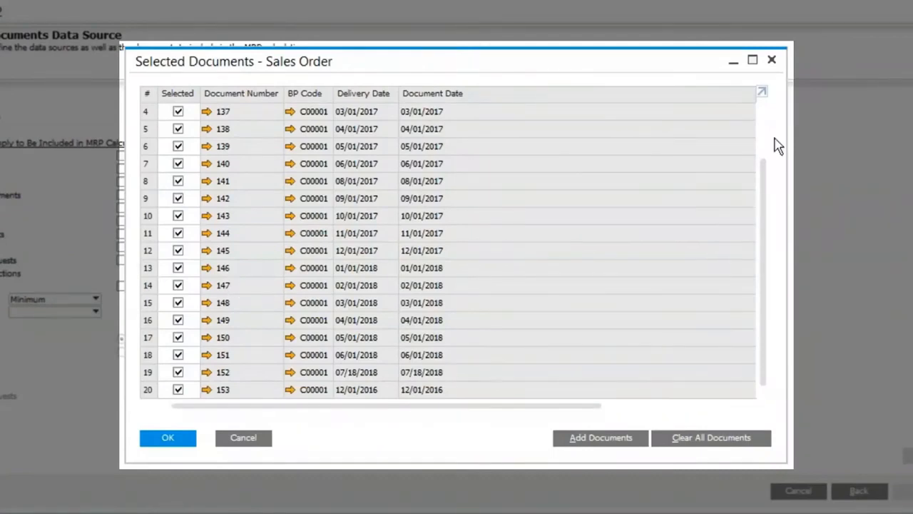
pyautogui.scroll(1, 763, 128)
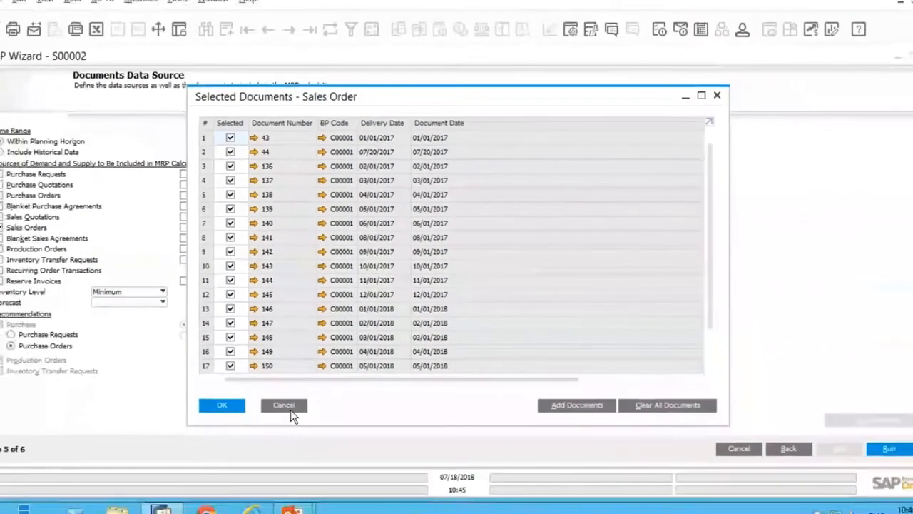
pyautogui.click(286, 406)
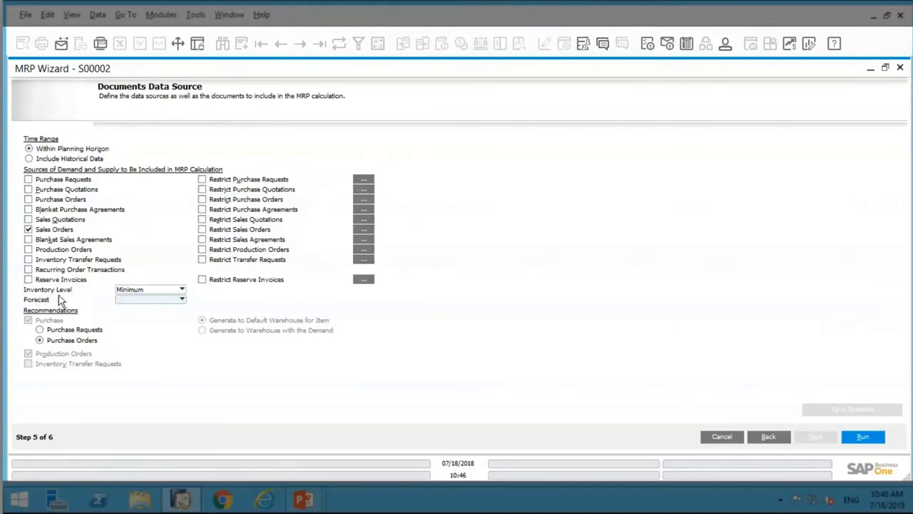
# Check the Inventory Level options and the minimum and maximum levels in item S00002's inventory data, returning to Documents Data Source
pyautogui.click(126, 290)
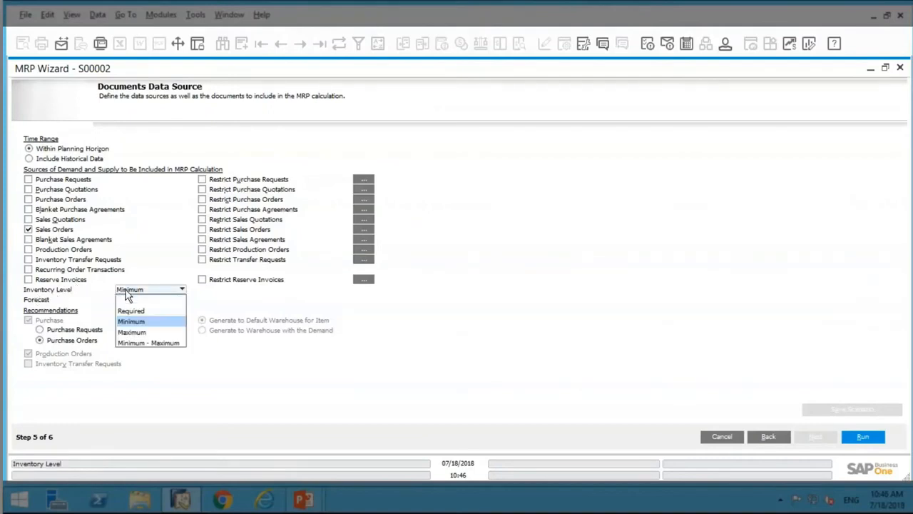
pyautogui.click(126, 290)
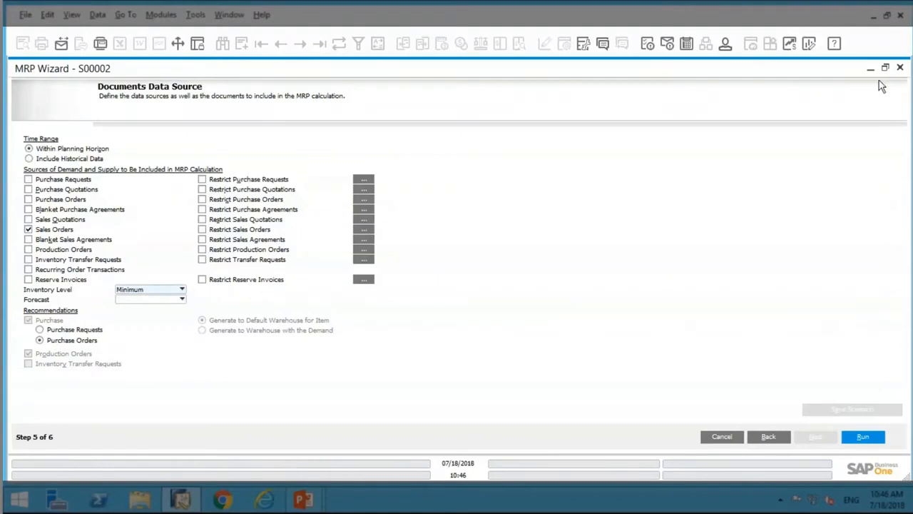
pyautogui.click(777, 436)
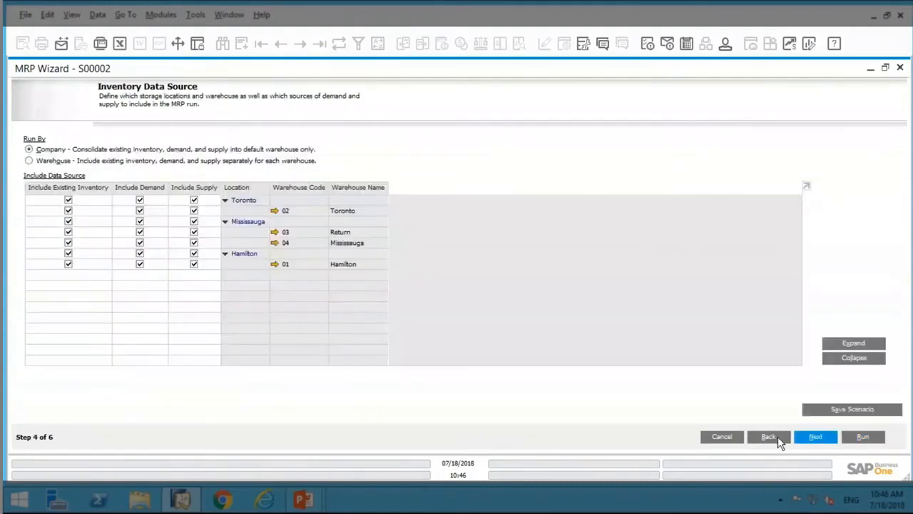
pyautogui.click(777, 436)
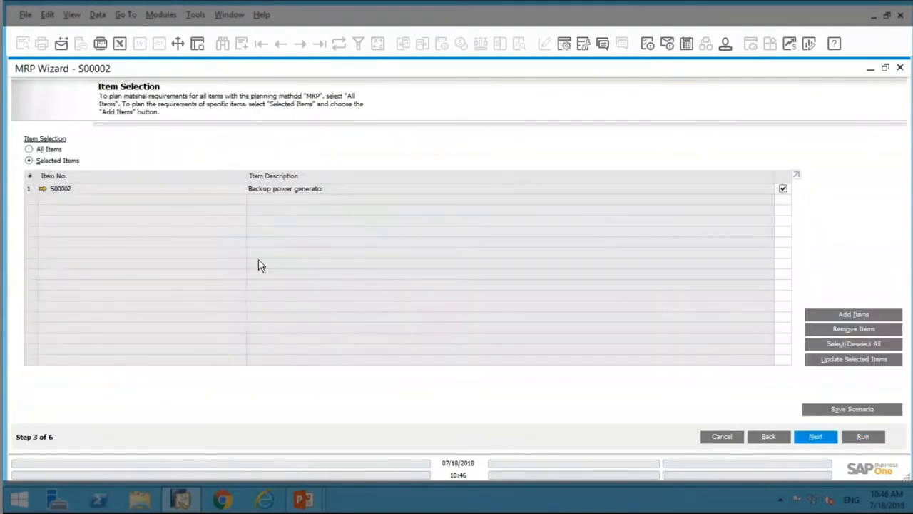
pyautogui.click(42, 188)
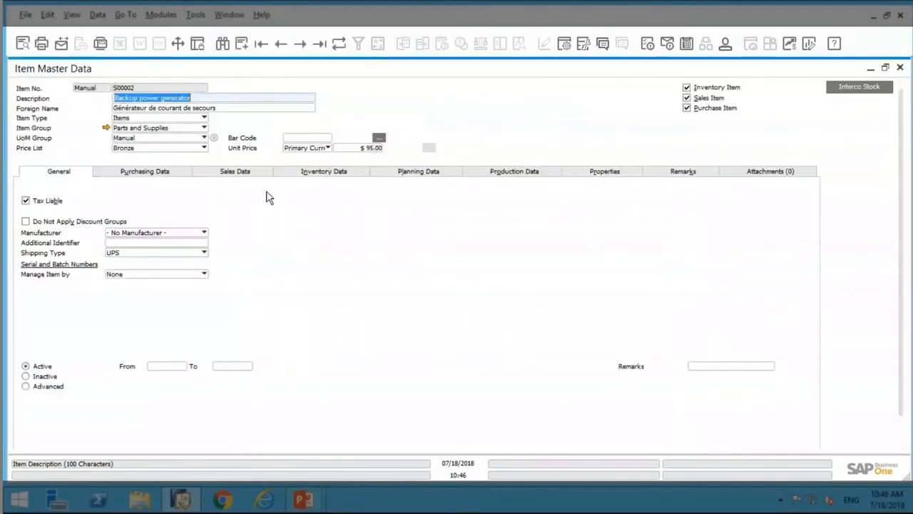
pyautogui.click(356, 174)
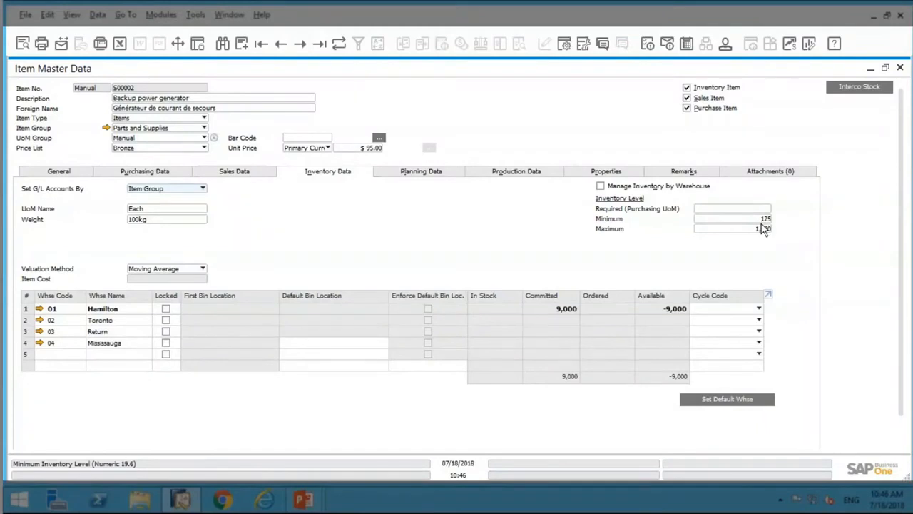
pyautogui.click(898, 69)
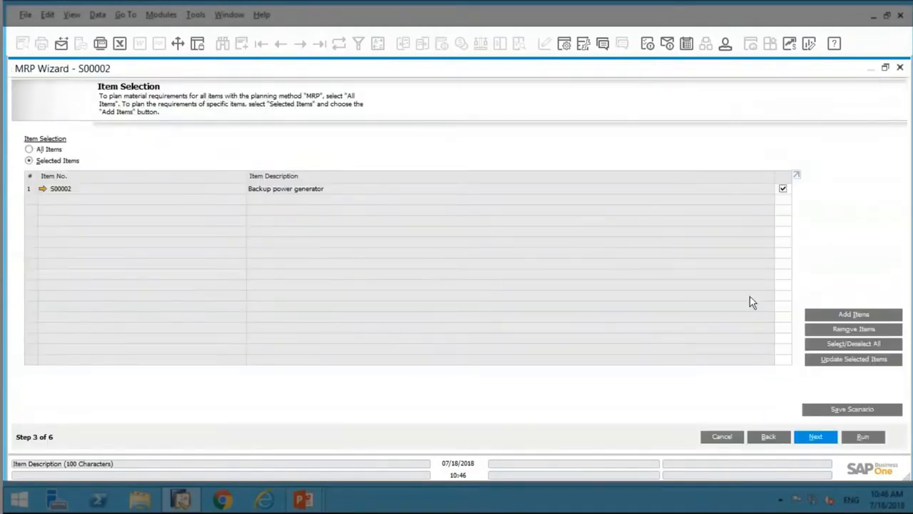
pyautogui.click(829, 436)
pyautogui.click(826, 438)
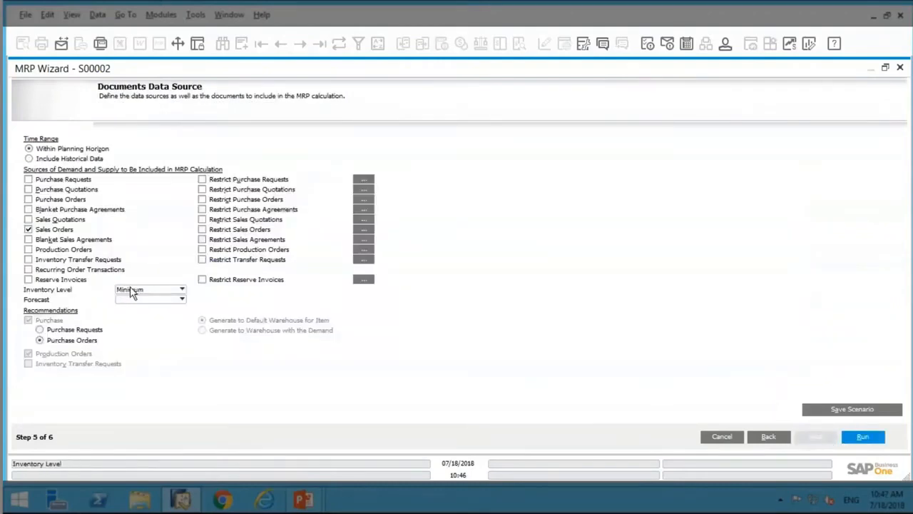
pyautogui.click(28, 355)
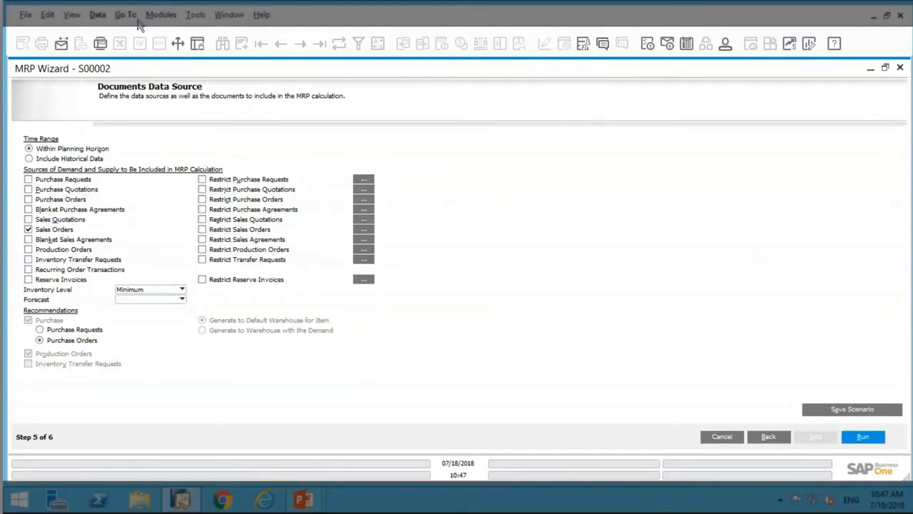
# Find the sales order with the 07/18/2018 delivery date by its document number, review its S00002 quantity and close it
pyautogui.click(165, 17)
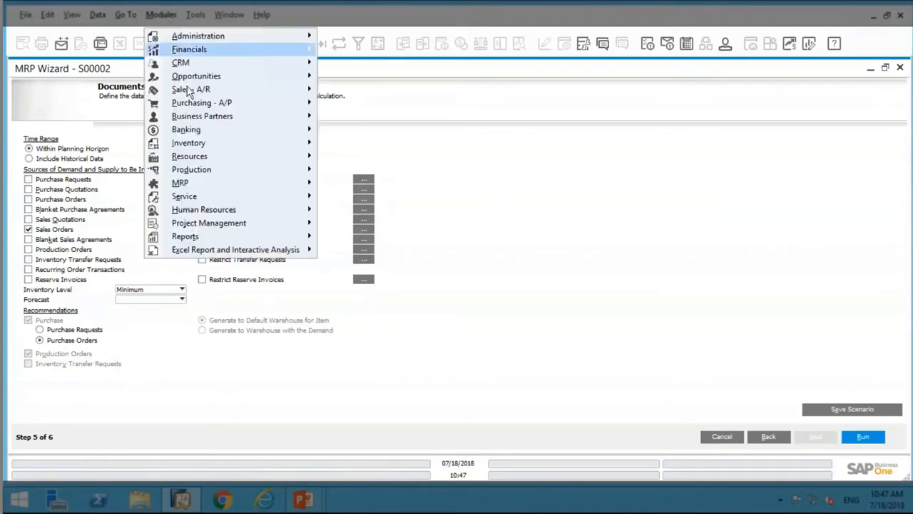
pyautogui.moveTo(182, 91)
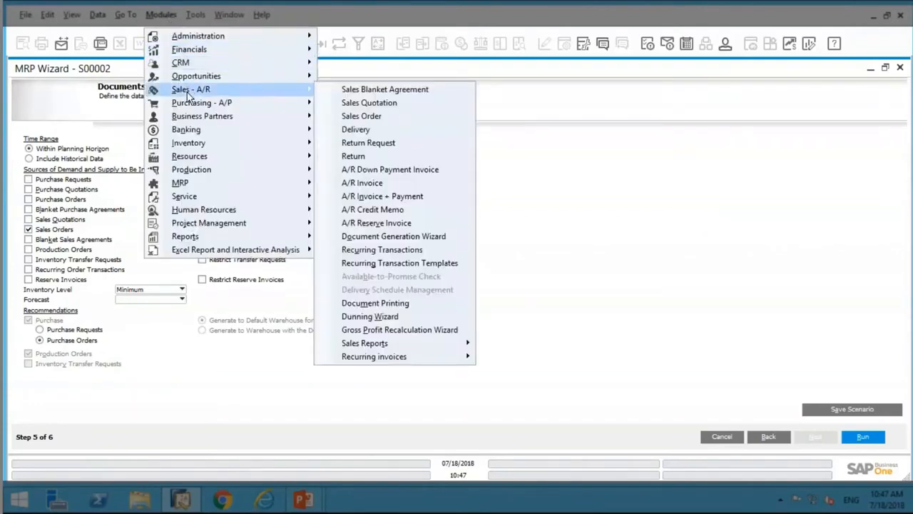
pyautogui.click(350, 117)
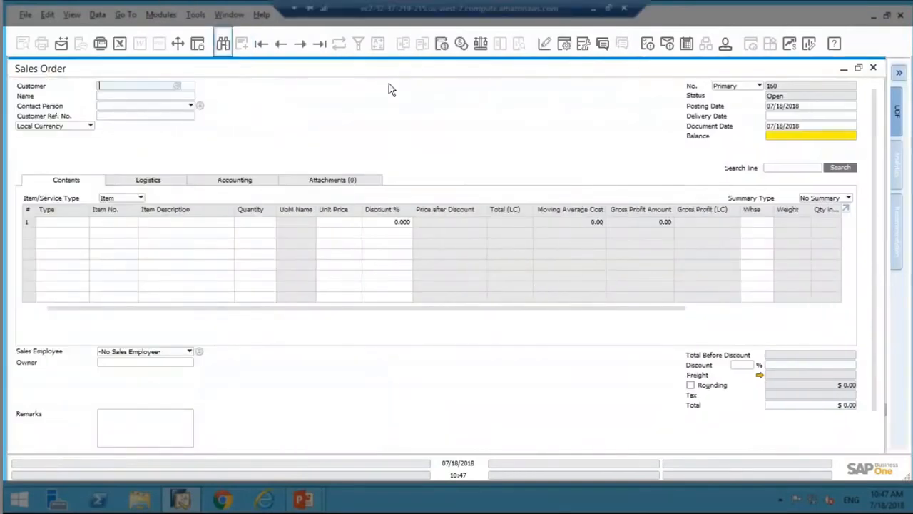
pyautogui.hotkey('ctrl', 'f')
pyautogui.write('152')
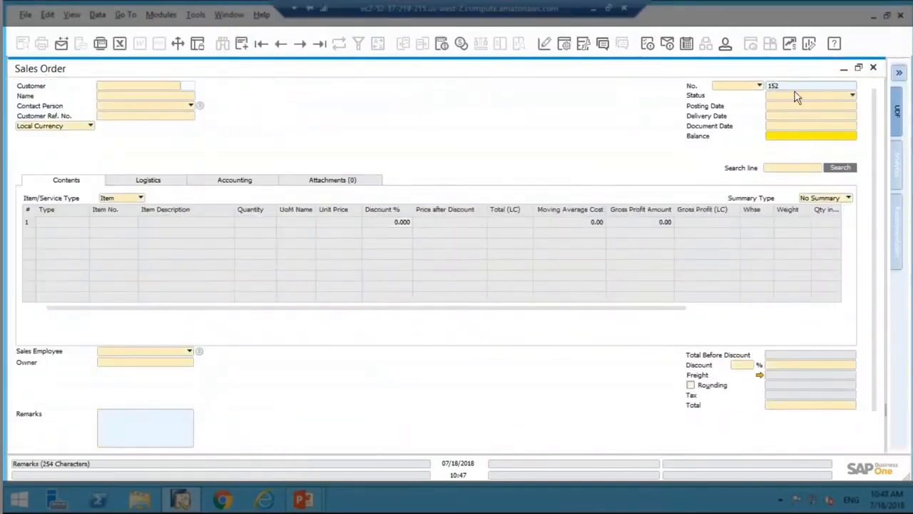
pyautogui.press('Return')
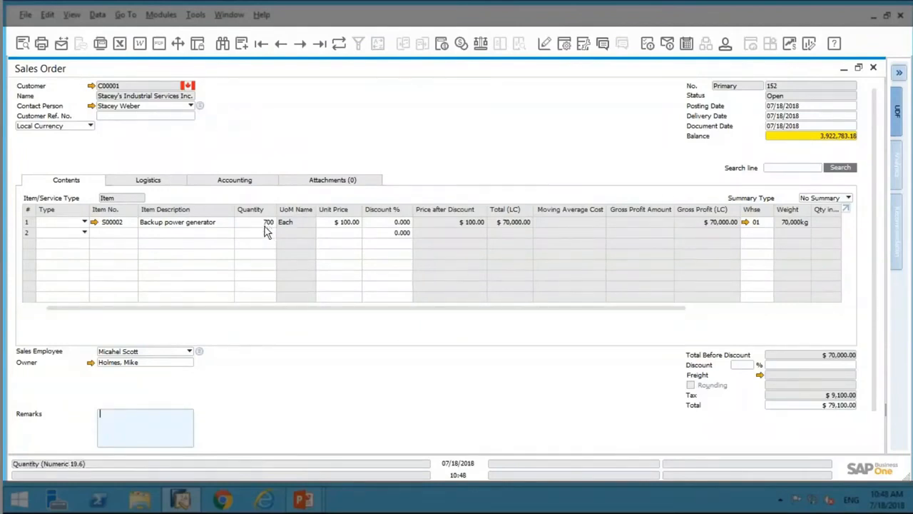
pyautogui.click(874, 69)
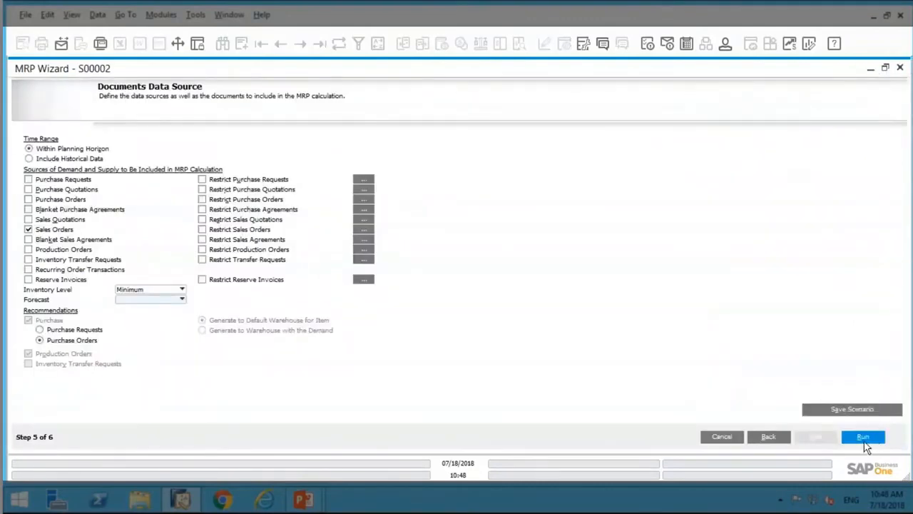
# Run the MRP scenario and display the results report with fitted column widths and item S00002's details expanded
pyautogui.click(864, 438)
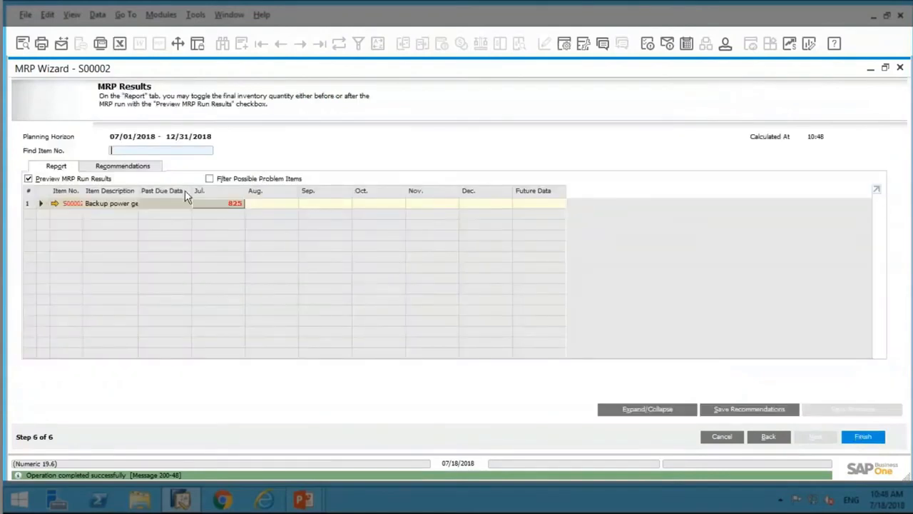
pyautogui.click(72, 15)
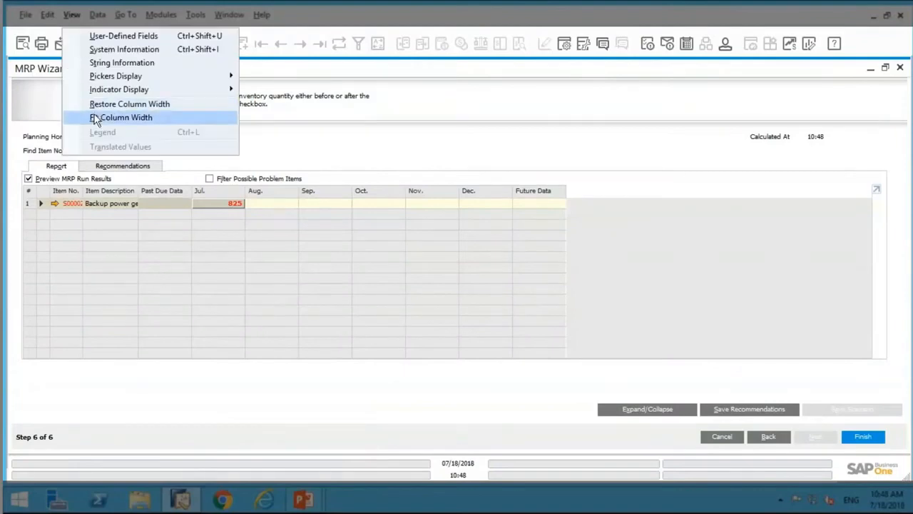
pyautogui.click(96, 116)
pyautogui.click(681, 411)
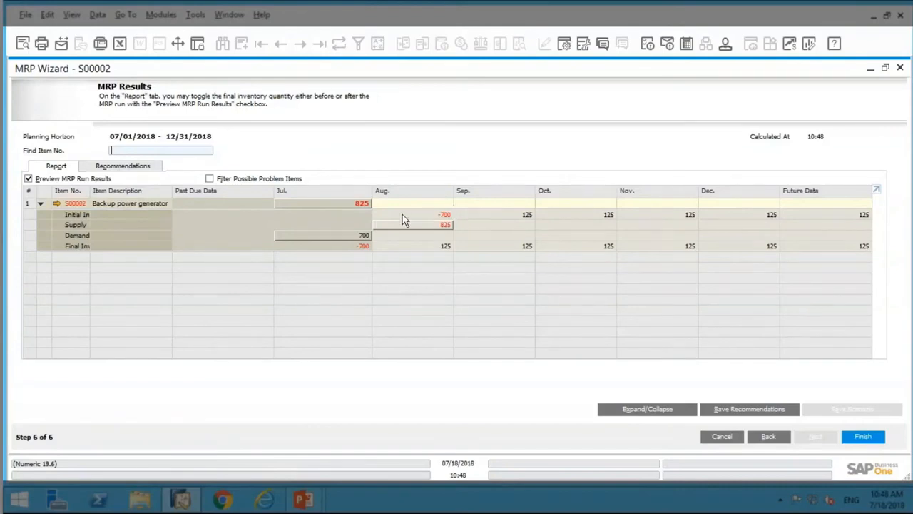
# Examine the pegging information behind item S00002's July recommendation and its July demand, closing each window when done
pyautogui.doubleClick(358, 207)
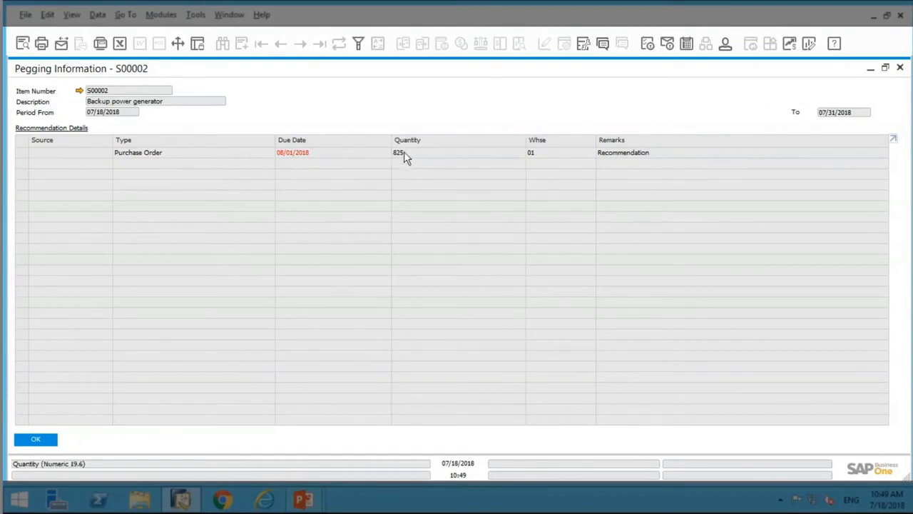
pyautogui.click(35, 442)
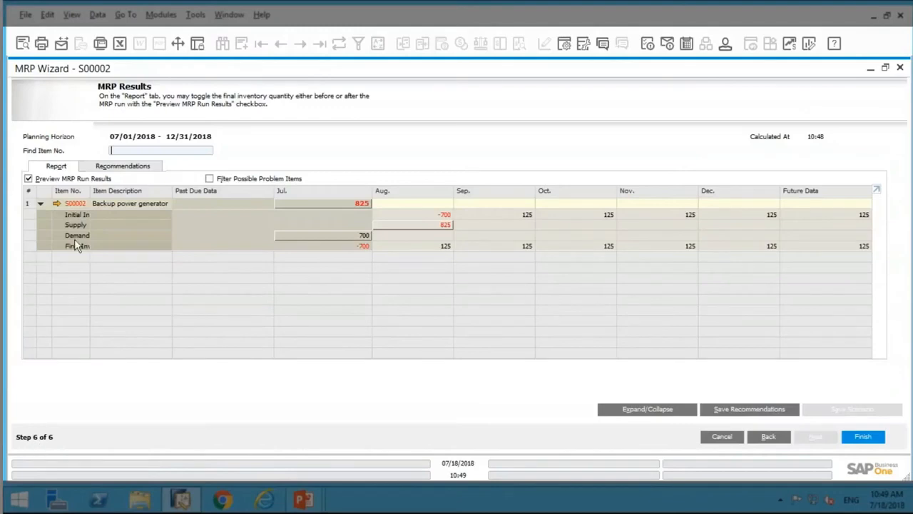
pyautogui.doubleClick(362, 236)
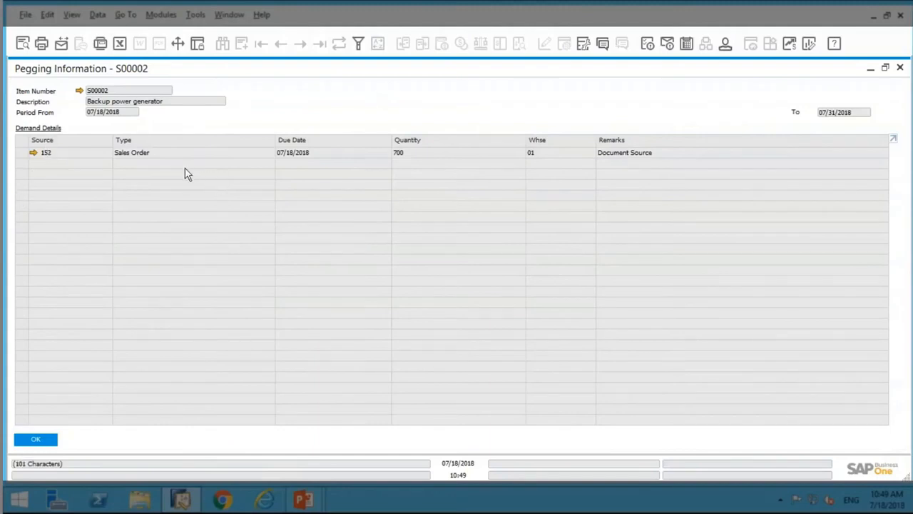
pyautogui.click(49, 442)
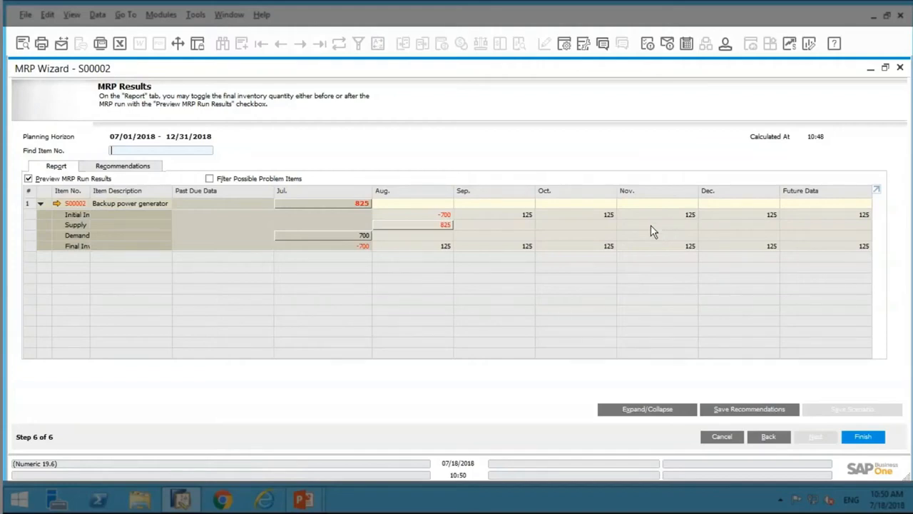
# Display the MRP recommendations with fitted column widths and save them, replacing the scenario's previous recommendations
pyautogui.click(148, 170)
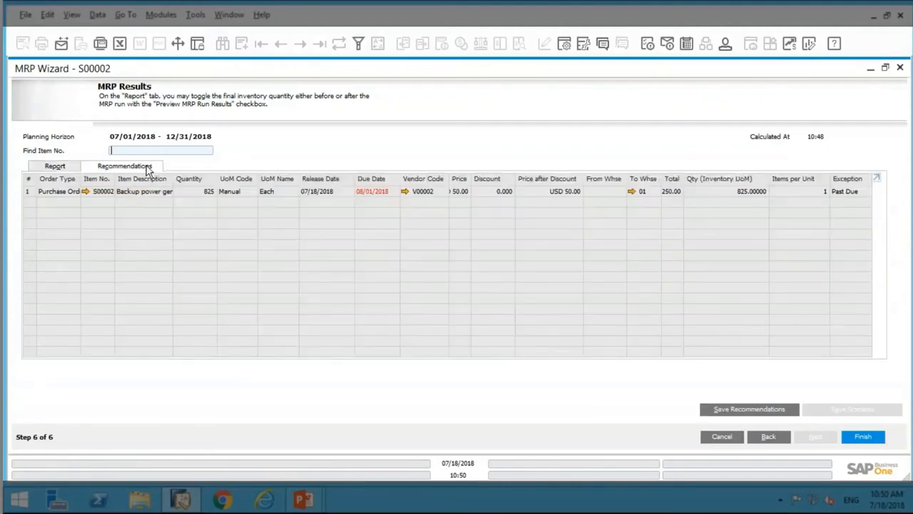
pyautogui.click(71, 15)
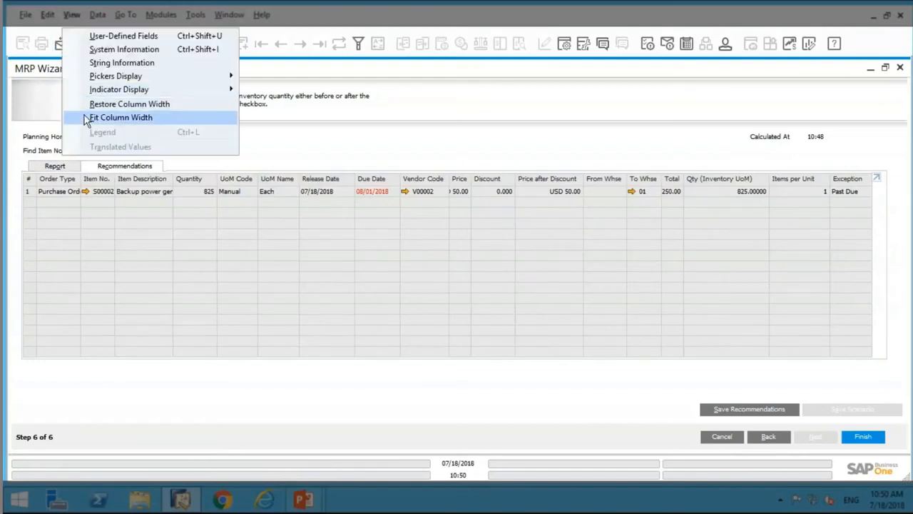
pyautogui.click(87, 118)
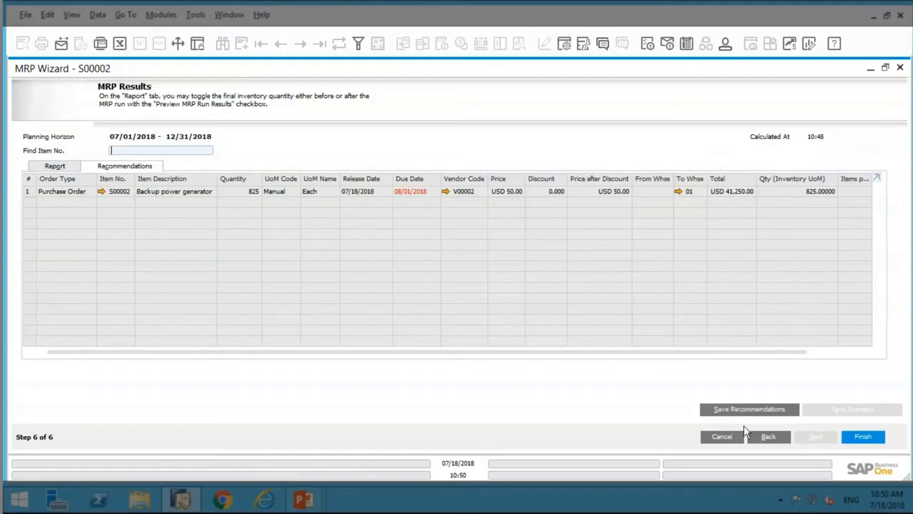
pyautogui.click(767, 404)
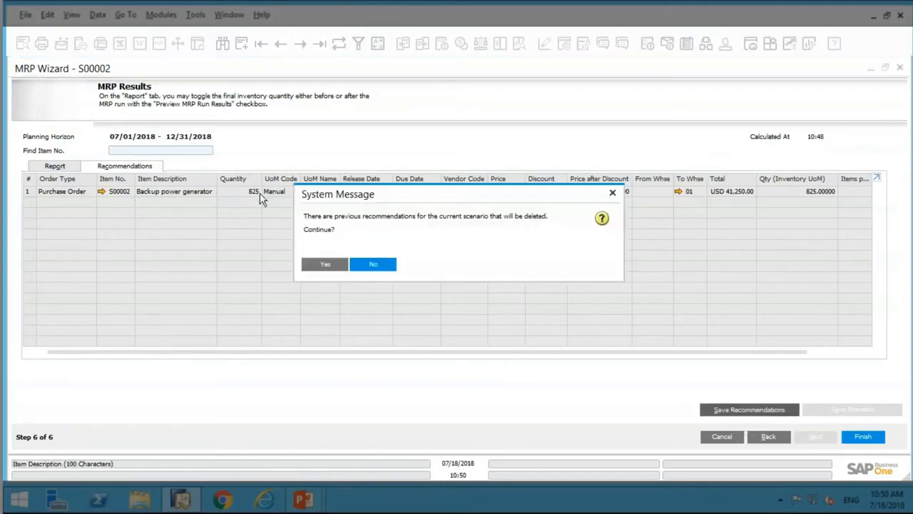
pyautogui.click(327, 265)
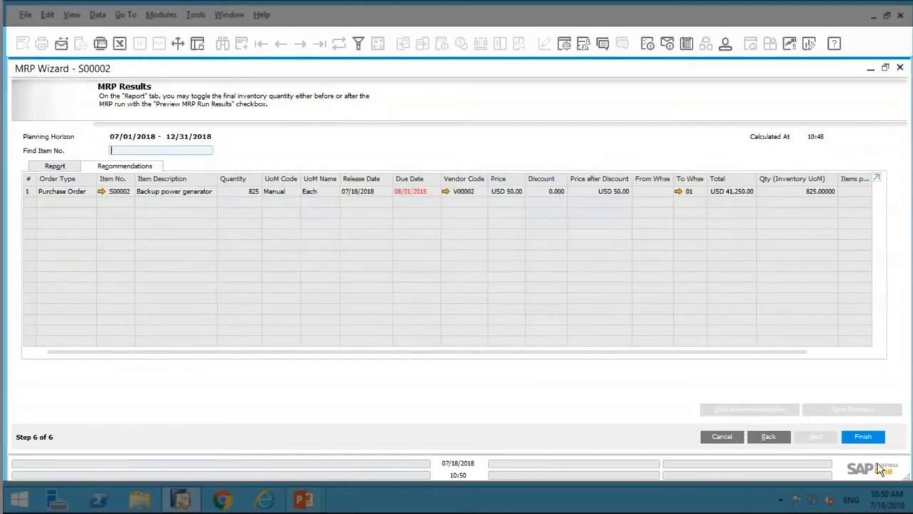
# Go back through the wizard to Scenario Details to recheck the planning horizon, returning to Documents Data Source
pyautogui.click(784, 442)
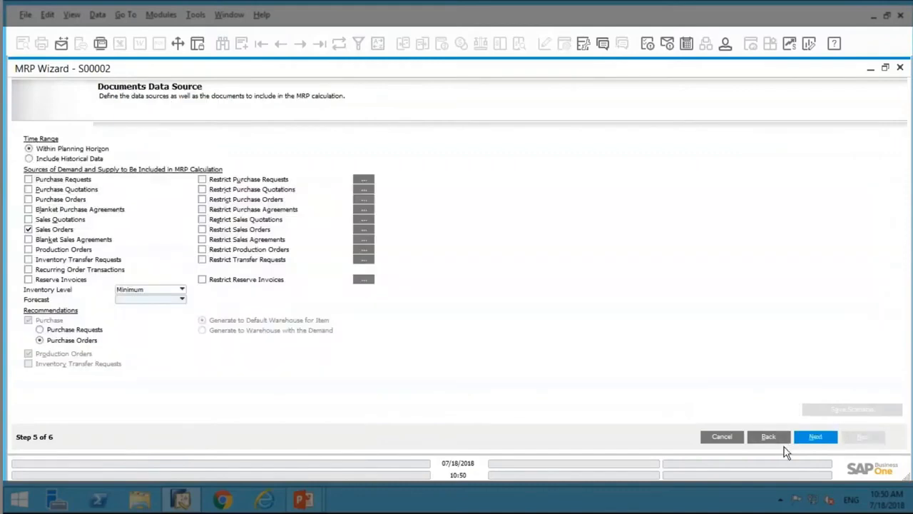
pyautogui.click(782, 443)
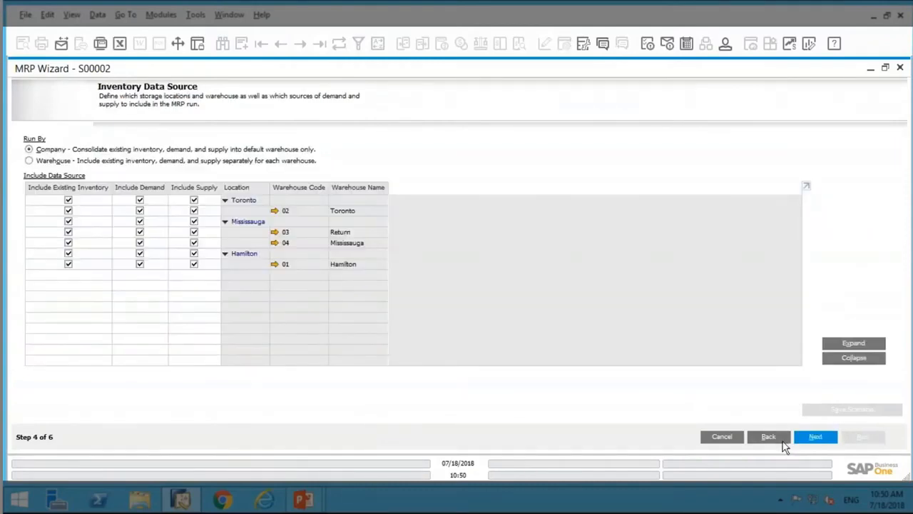
pyautogui.click(783, 443)
pyautogui.click(769, 437)
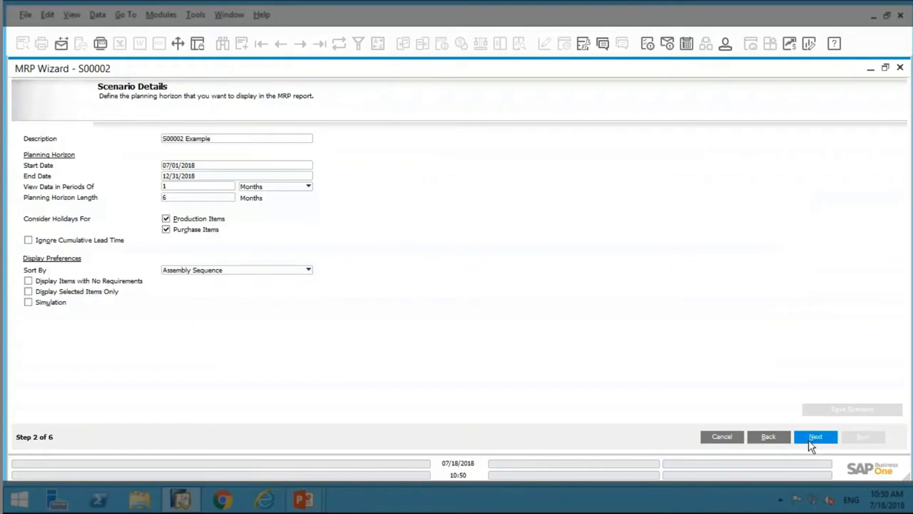
pyautogui.click(813, 438)
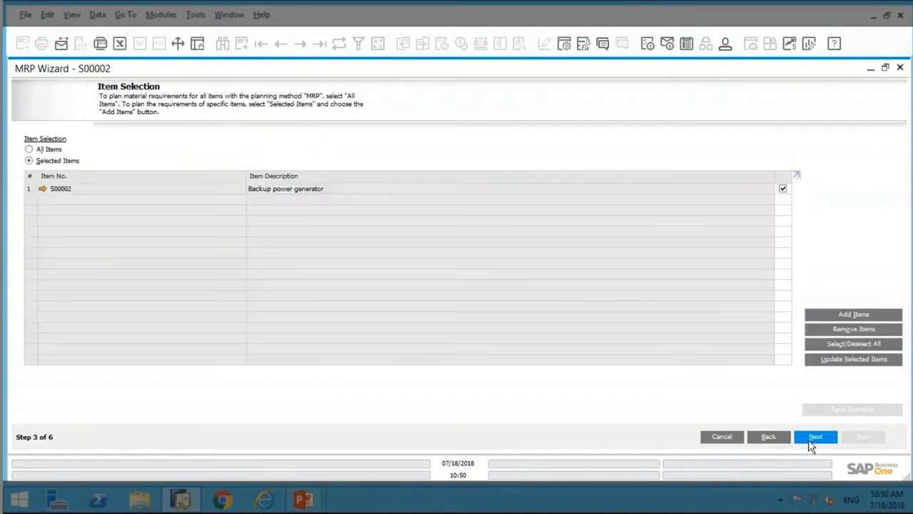
pyautogui.click(811, 443)
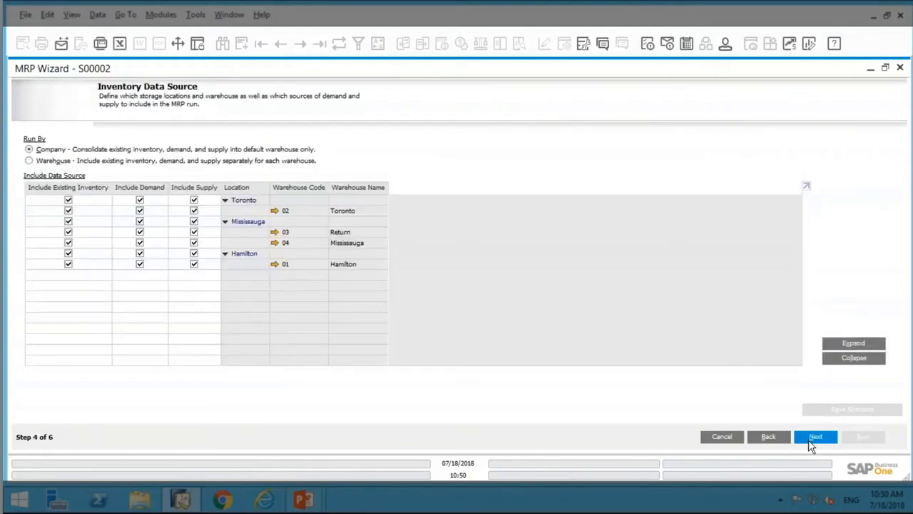
pyautogui.click(810, 442)
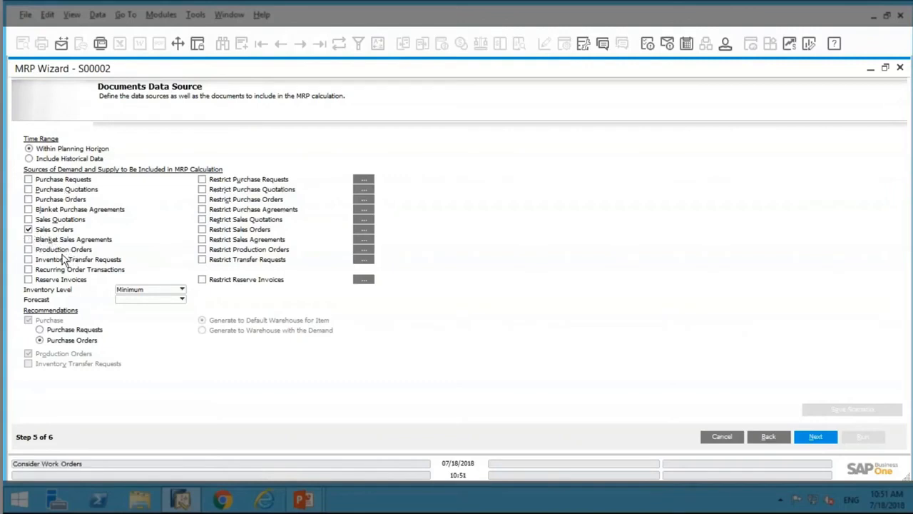
# Define a new forecast from the Forecast options with code Q3S00002 and name Q3 S00002
pyautogui.click(126, 301)
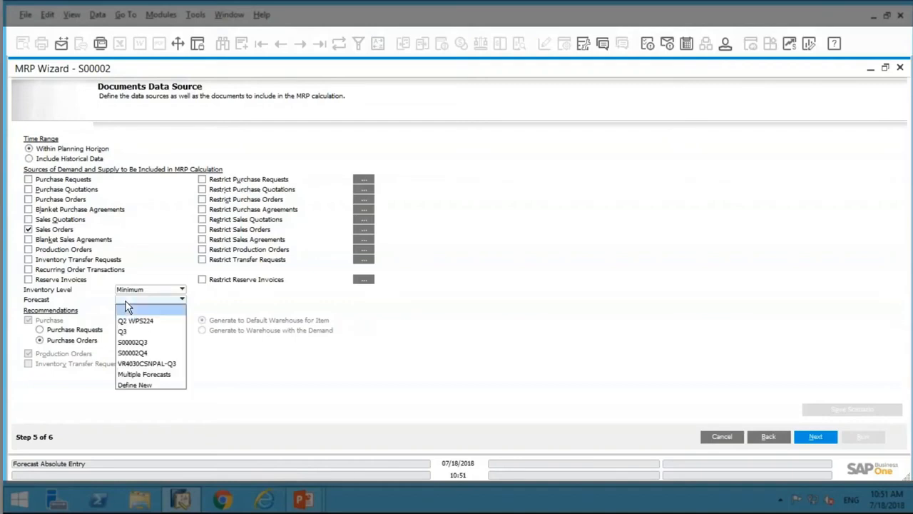
pyautogui.click(140, 386)
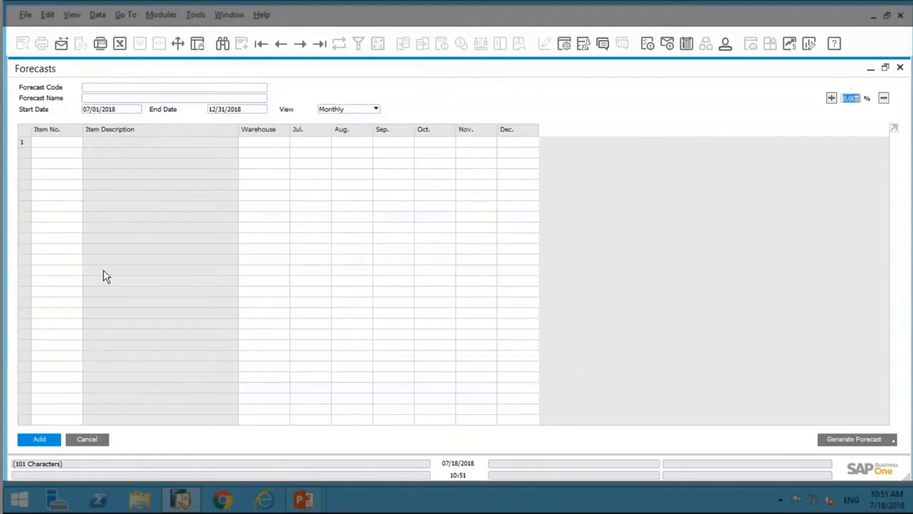
pyautogui.click(118, 88)
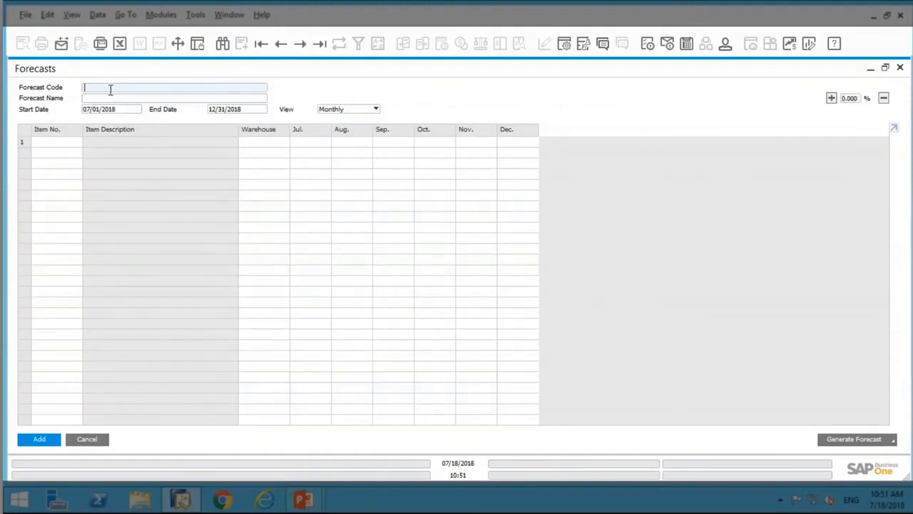
pyautogui.write('Q3500002')
pyautogui.click(104, 97)
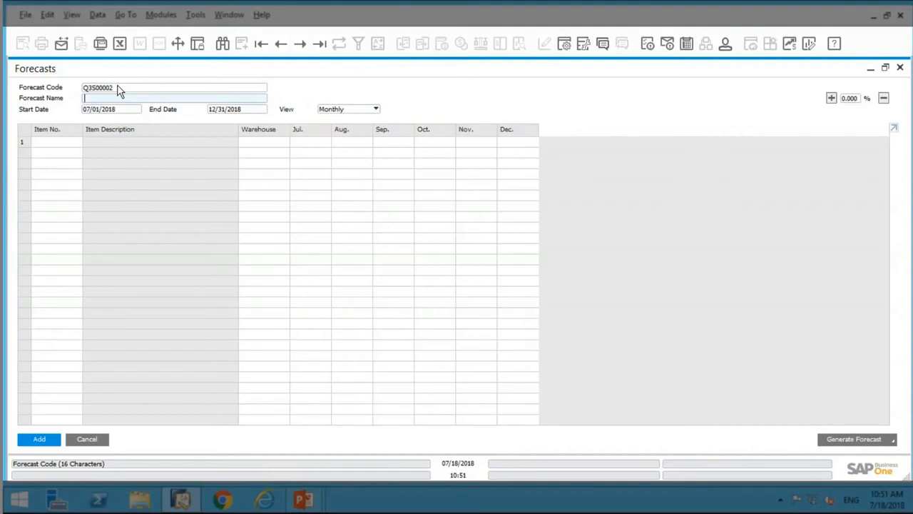
pyautogui.write('Q#')
pyautogui.press('BackSpace')
pyautogui.press('BackSpace')
pyautogui.press('BackSpace')
pyautogui.write('Q#')
pyautogui.press('BackSpace')
pyautogui.write('3 S00002')
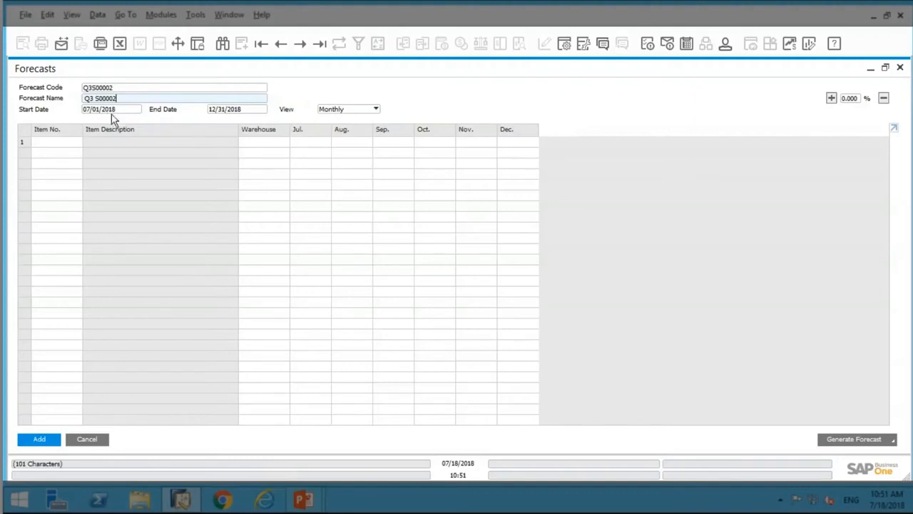
# Set the forecast's end date to 09/30/2018
pyautogui.click(231, 112)
pyautogui.click(263, 111)
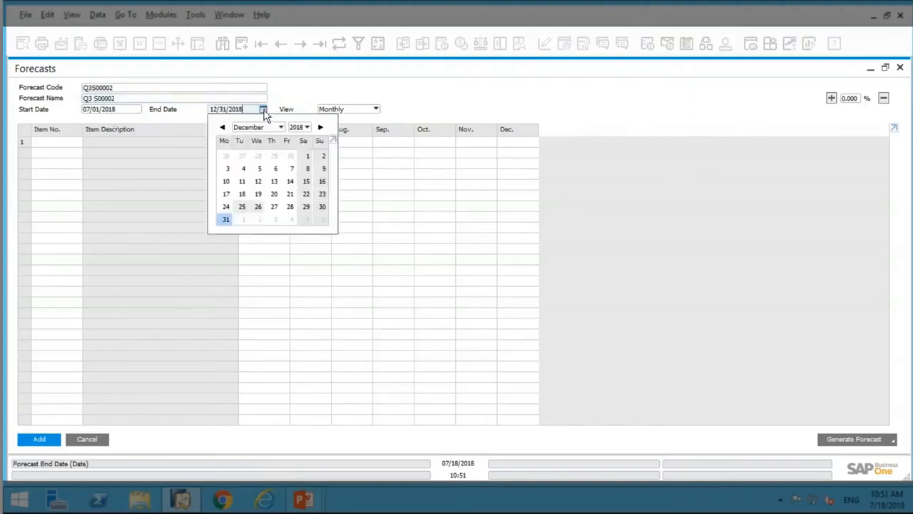
pyautogui.click(222, 127)
pyautogui.click(222, 127)
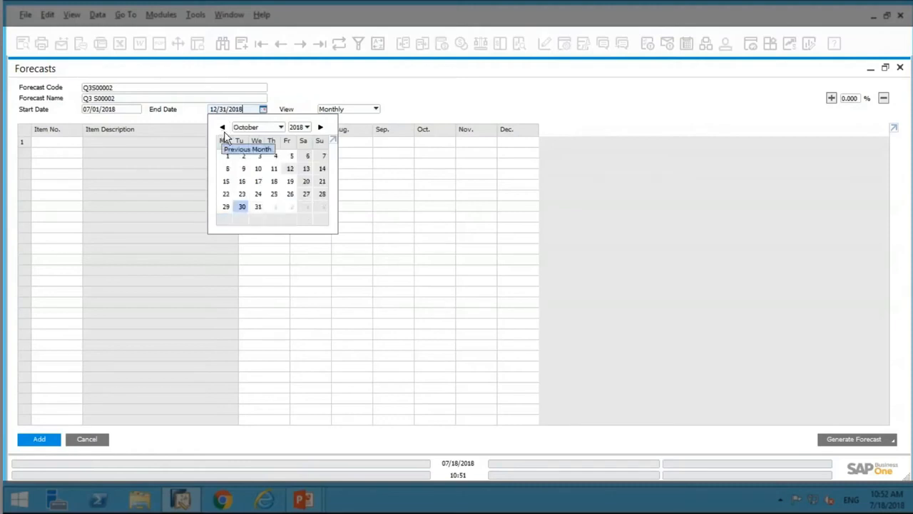
pyautogui.click(222, 128)
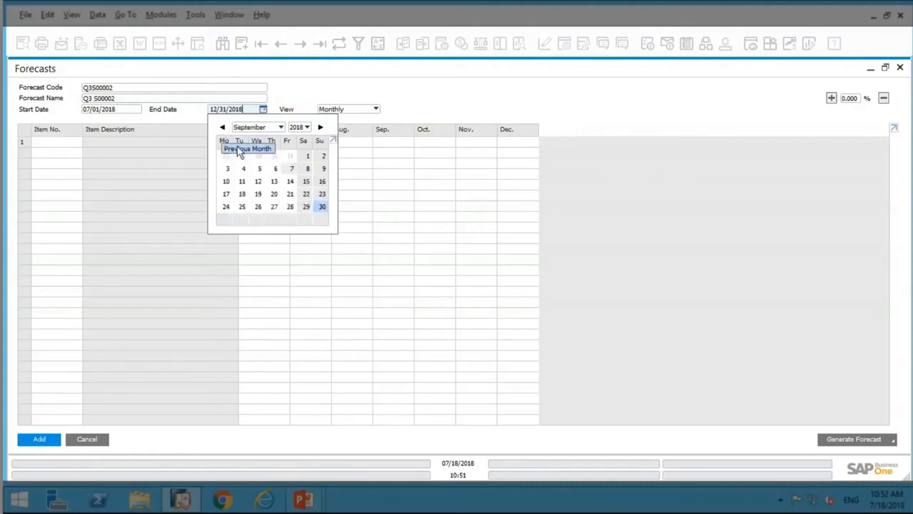
pyautogui.click(321, 207)
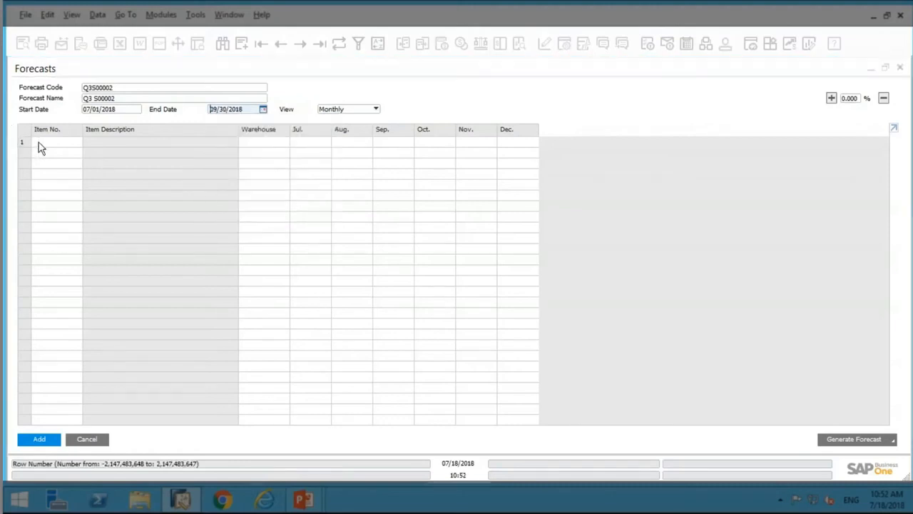
# Add item S00002 to the first row of the forecast
pyautogui.click(40, 145)
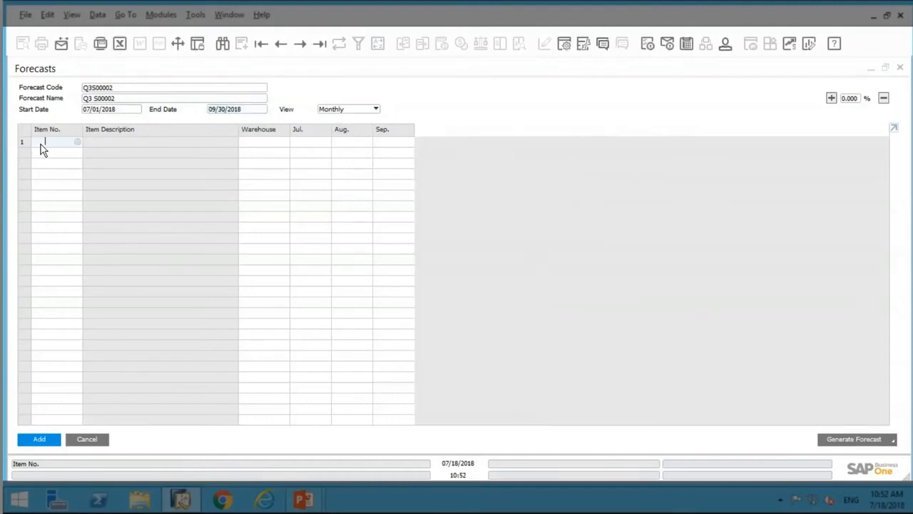
pyautogui.write('s00002')
pyautogui.press('Tab')
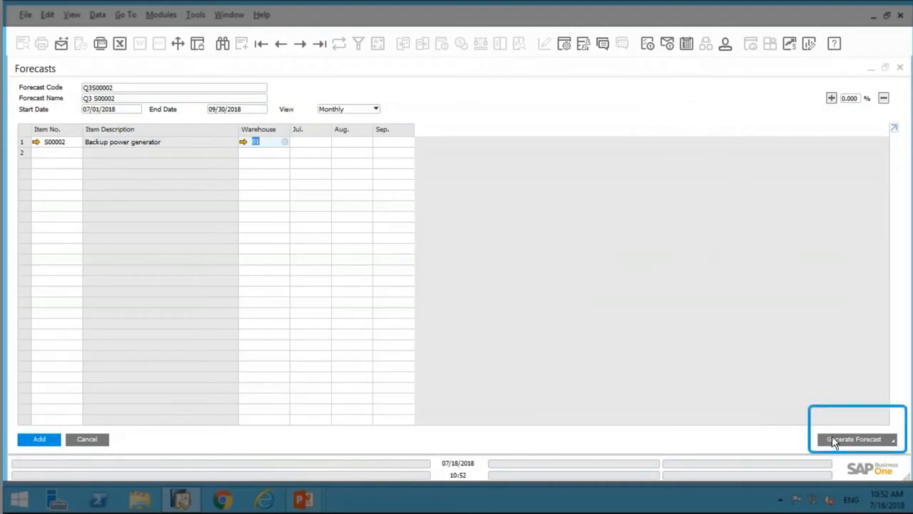
# Start generating a Basic Forecast and review the Select Items By options, keeping Item
pyautogui.click(832, 438)
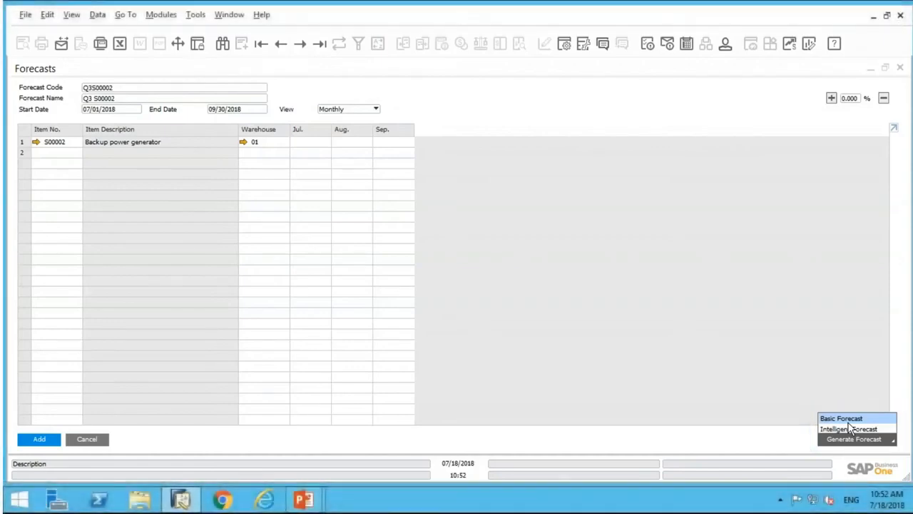
pyautogui.click(850, 424)
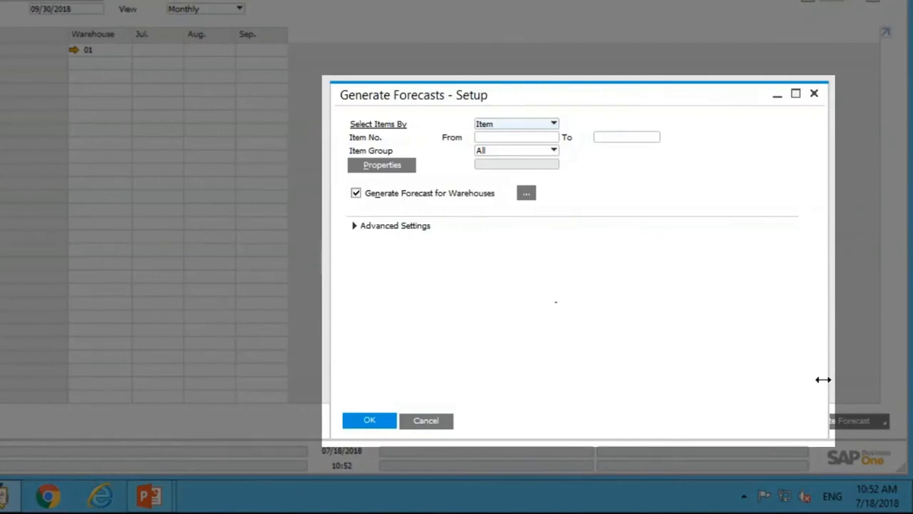
pyautogui.click(544, 137)
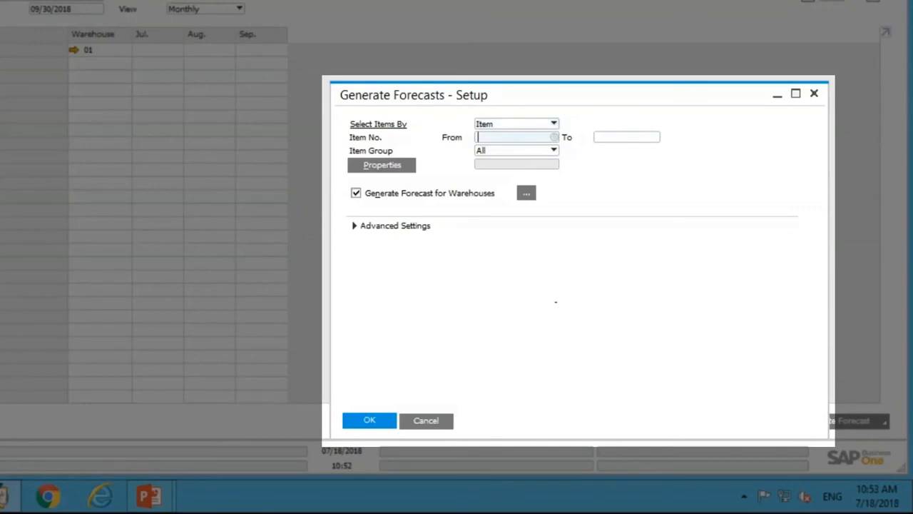
pyautogui.click(553, 126)
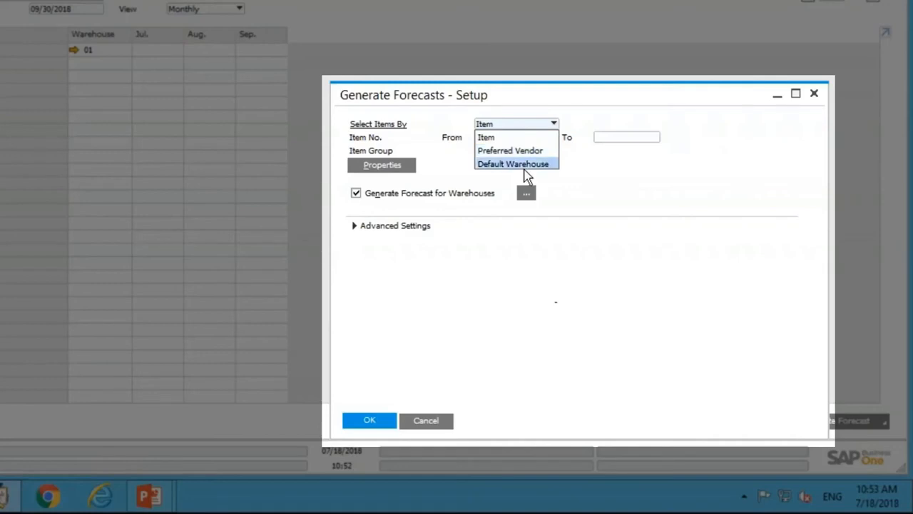
pyautogui.click(604, 174)
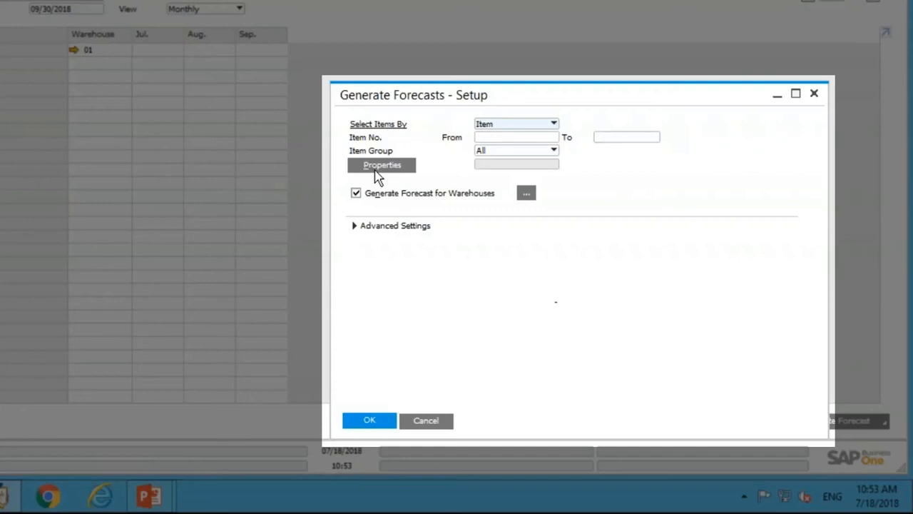
# Limit the forecast generation to item numbers from S00002 to S00002
pyautogui.click(495, 139)
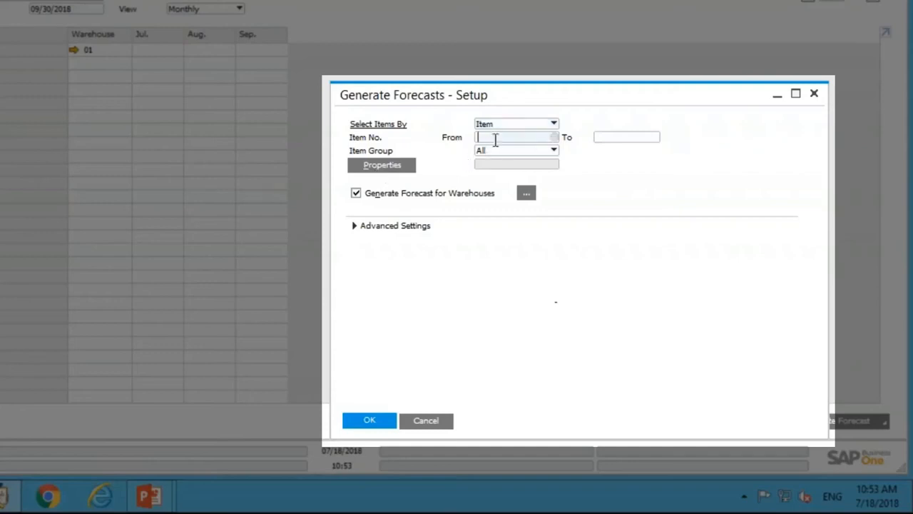
pyautogui.press('capslock')
pyautogui.write('S0000')
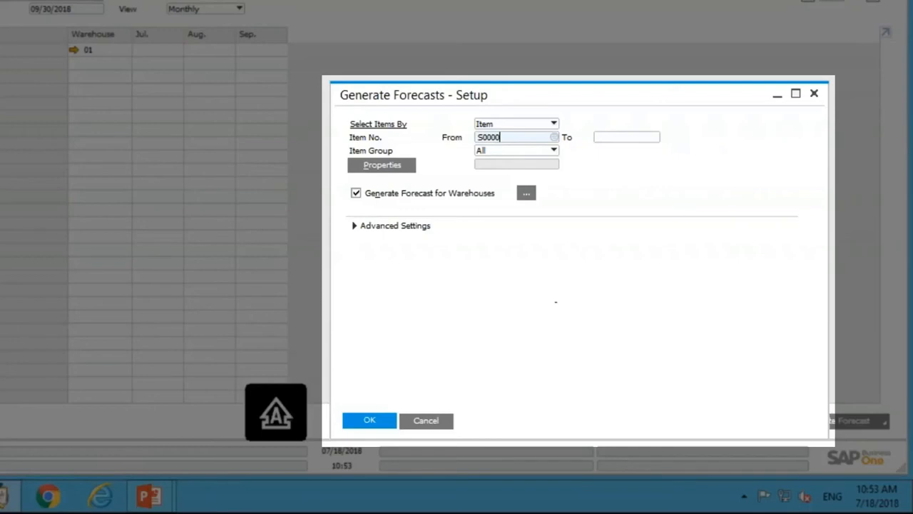
pyautogui.write('2')
pyautogui.press('Tab')
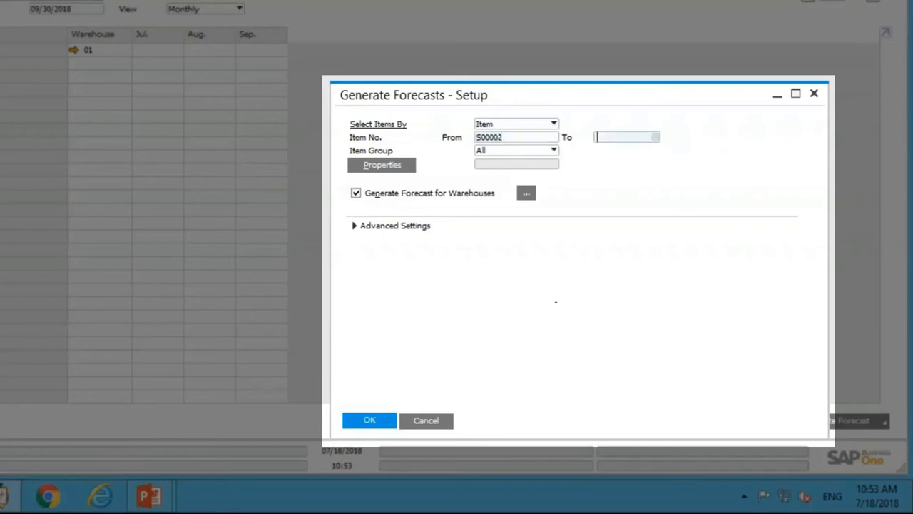
pyautogui.write('S00002')
pyautogui.press('Tab')
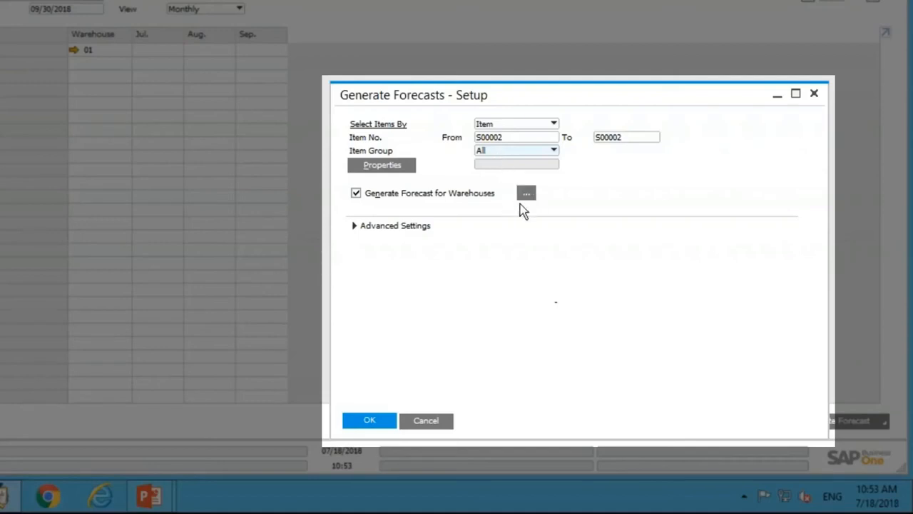
# Expand the advanced settings and base the forecast on sales order history, reviewing the calculation methods and keeping Simple Average
pyautogui.click(355, 227)
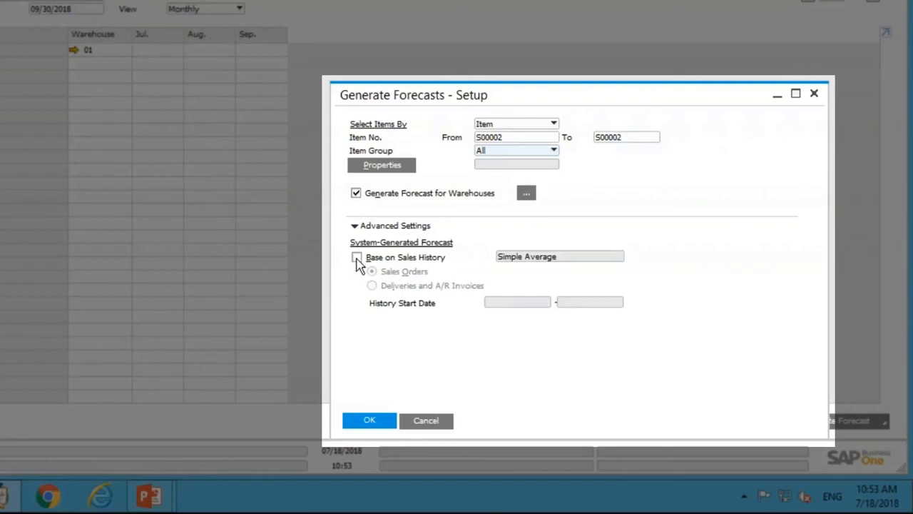
pyautogui.click(356, 258)
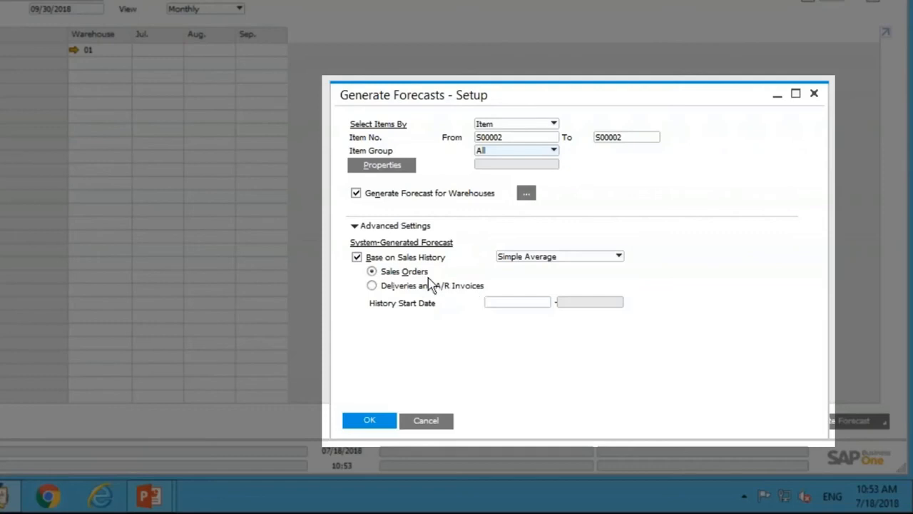
pyautogui.click(540, 259)
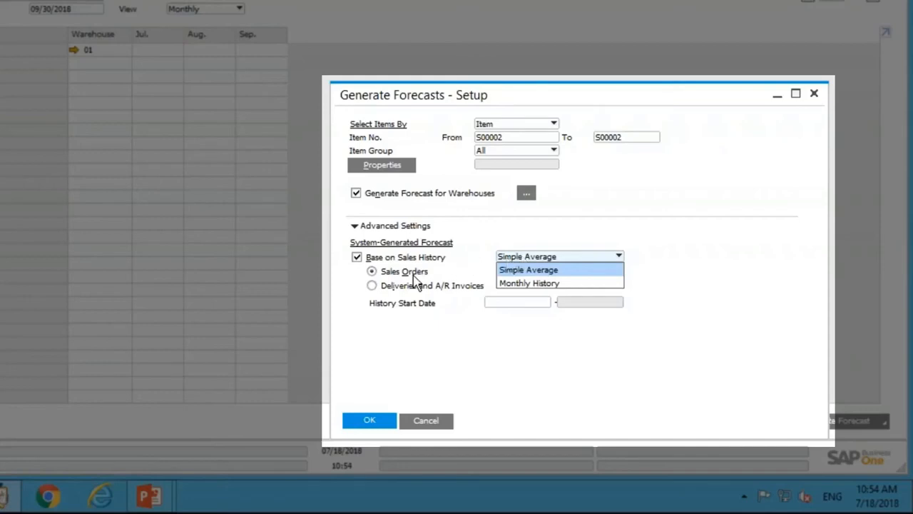
pyautogui.click(676, 289)
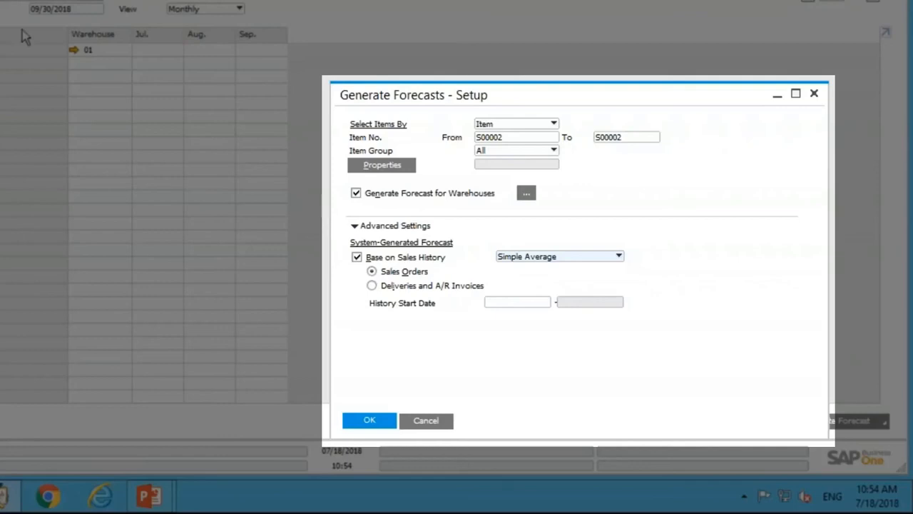
# Generate the forecast with the Monthly History method and a history start date of 07/01/2017, overwriting the existing forecast data
pyautogui.click(547, 258)
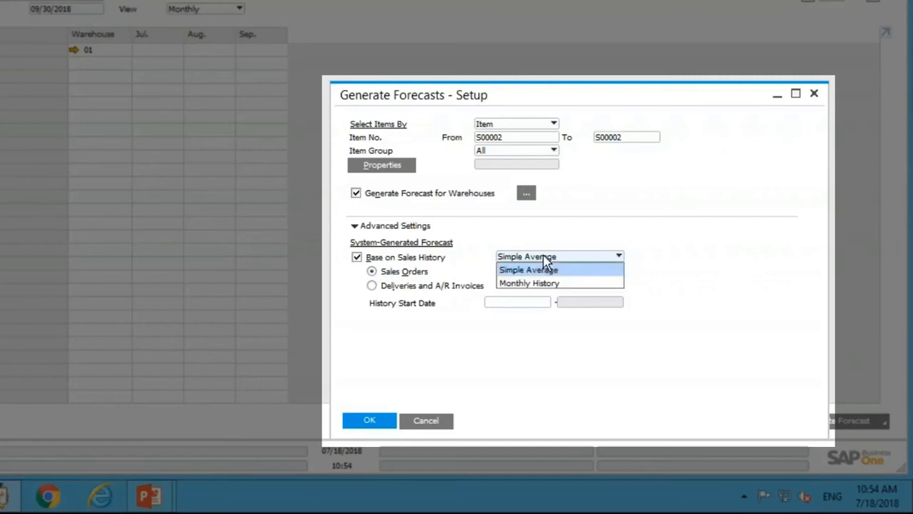
pyautogui.click(545, 283)
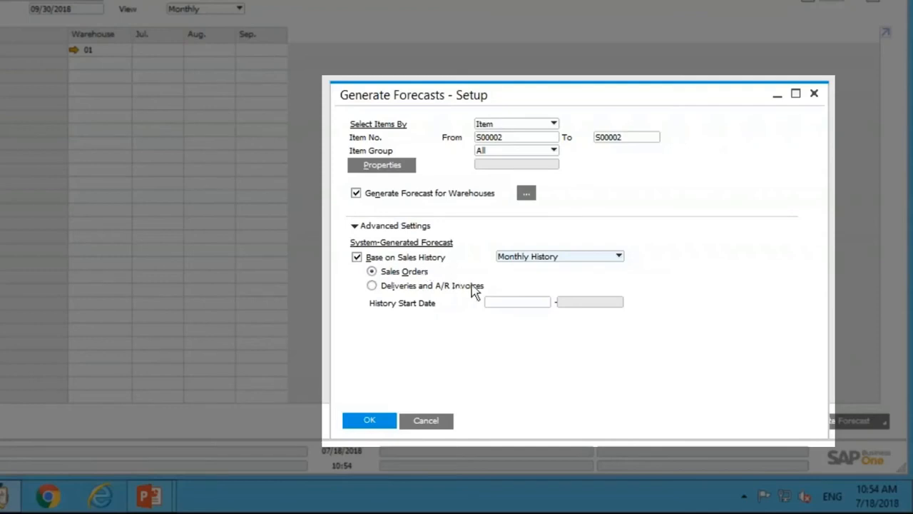
pyautogui.click(506, 301)
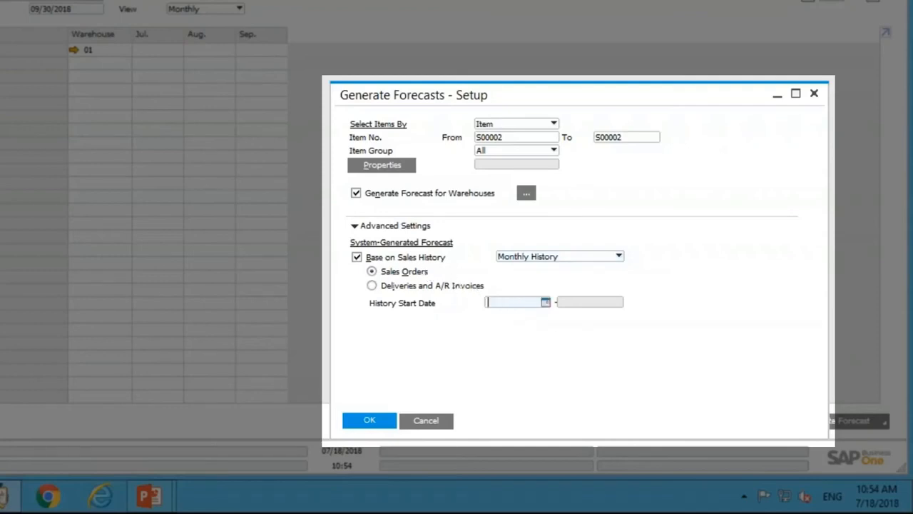
pyautogui.click(545, 303)
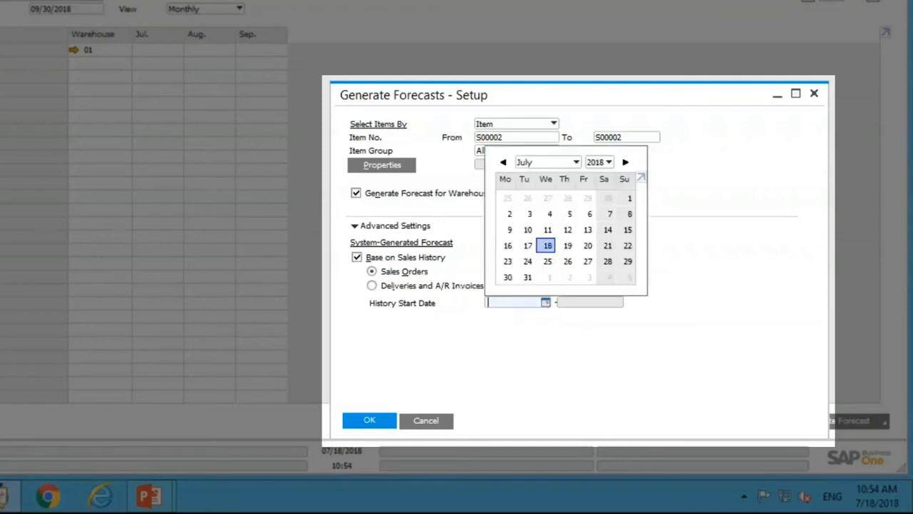
pyautogui.click(527, 303)
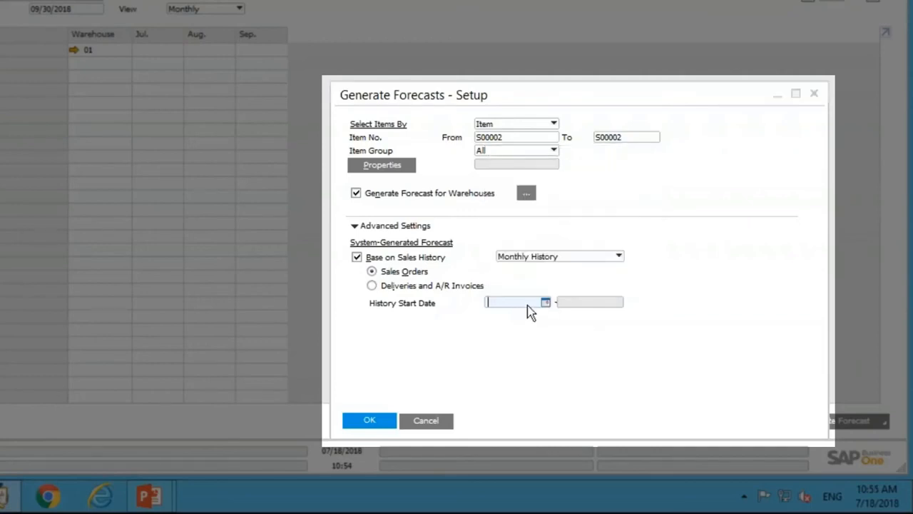
pyautogui.write('07012017')
pyautogui.press('Tab')
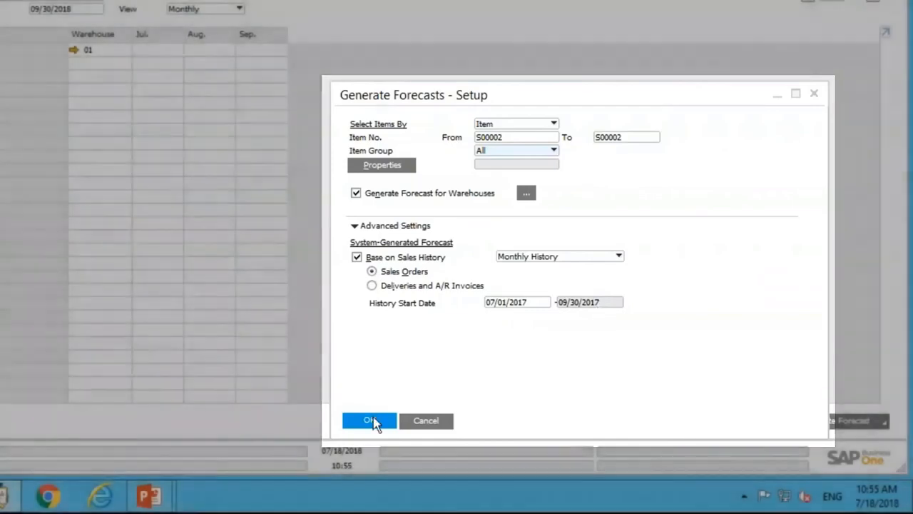
pyautogui.click(373, 421)
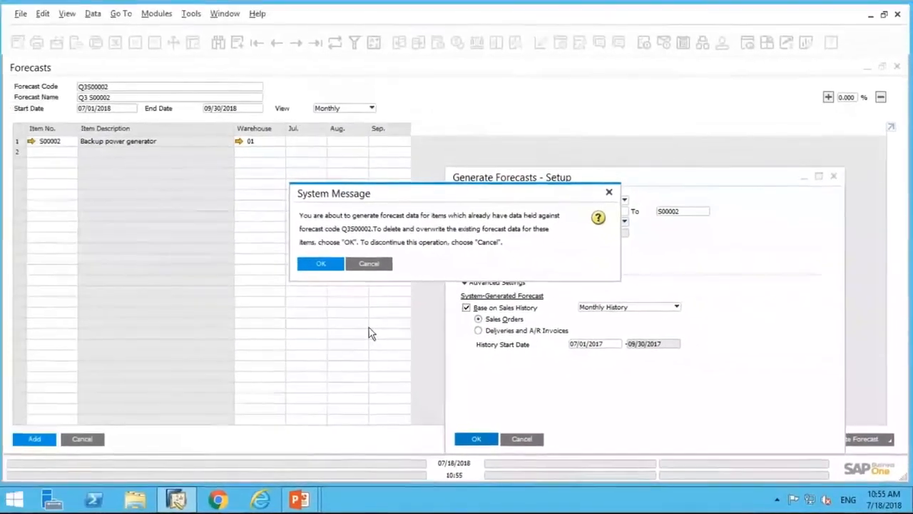
pyautogui.click(231, 226)
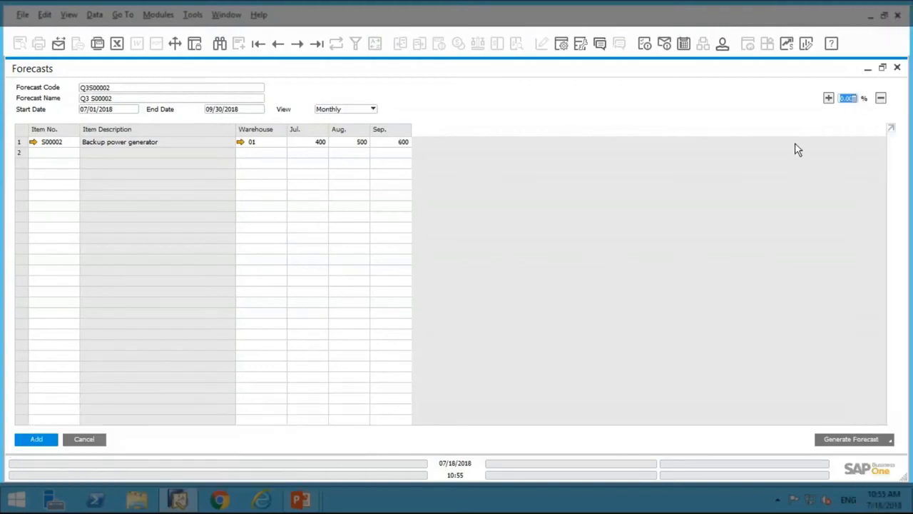
# Try to increase the forecast quantities by 20% without selecting the item row
pyautogui.click(829, 99)
pyautogui.click(848, 98)
pyautogui.write('20')
pyautogui.press('Tab')
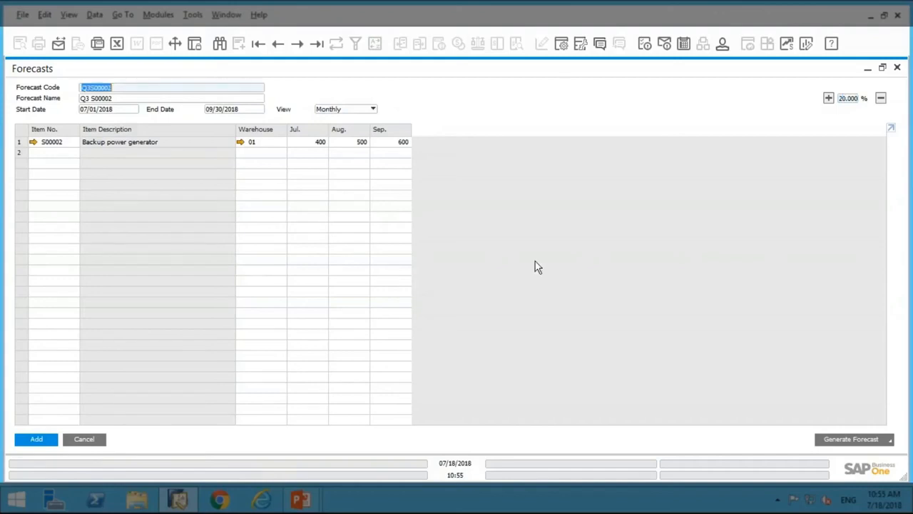
pyautogui.click(828, 98)
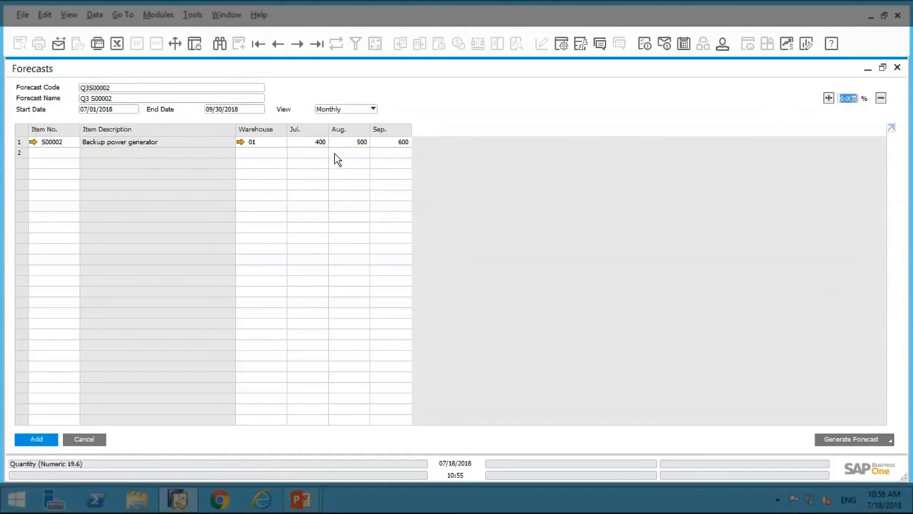
# Select the S00002 forecast row and increase its monthly quantities by 20%
pyautogui.click(20, 145)
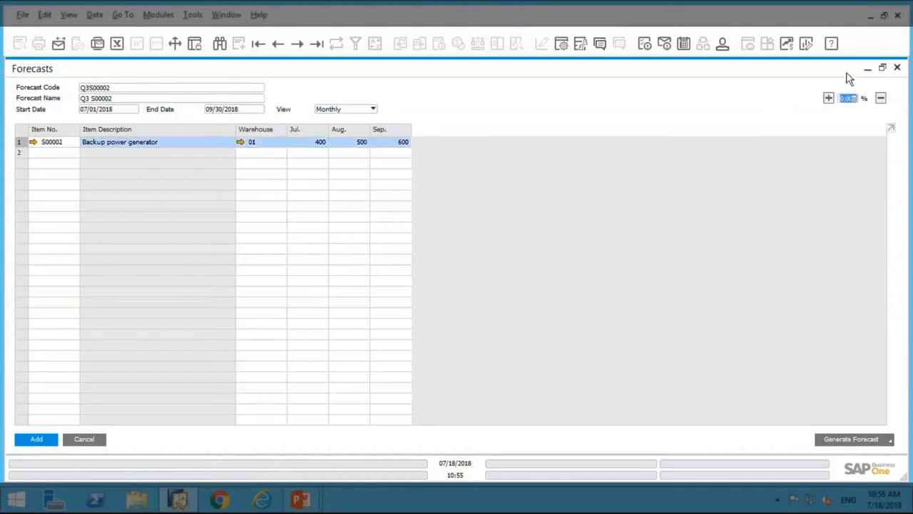
pyautogui.write('20')
pyautogui.press('Tab')
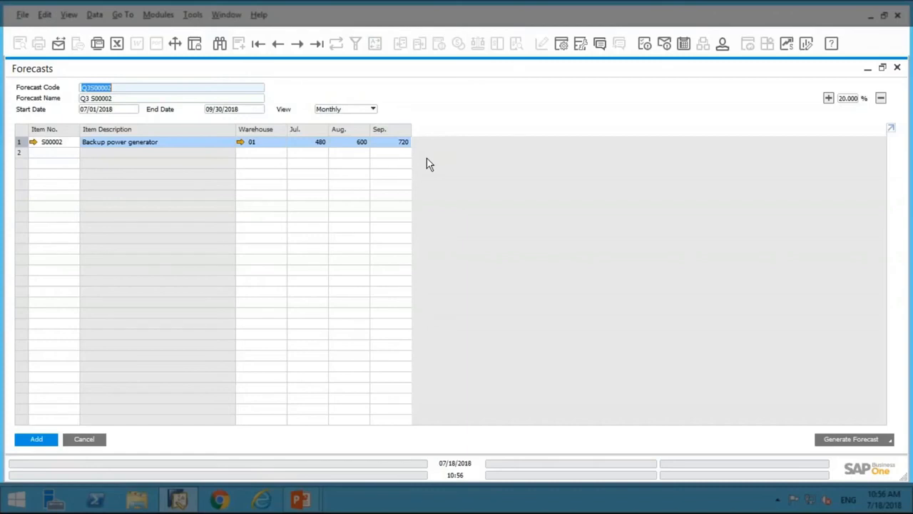
# Reset the forecast's percentage adjustment to 0 and add the forecast
pyautogui.click(849, 100)
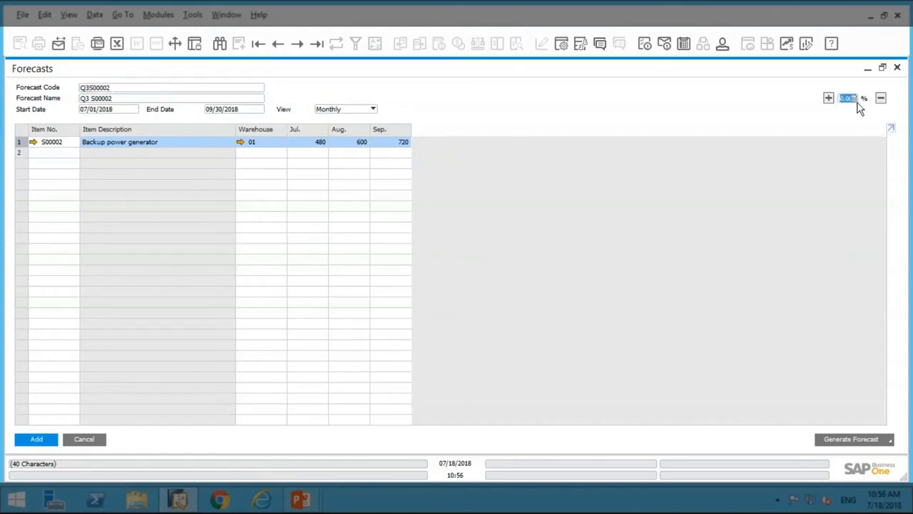
pyautogui.write('6')
pyautogui.press('Tab')
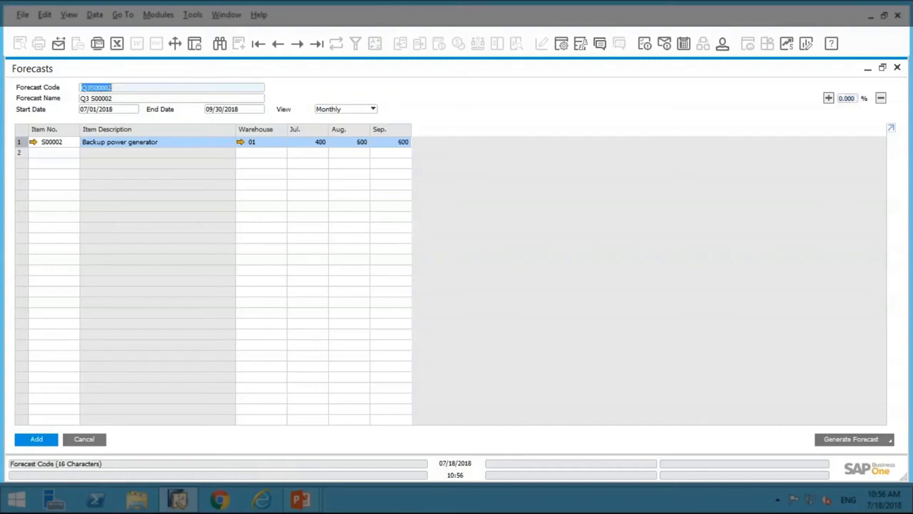
pyautogui.click(44, 443)
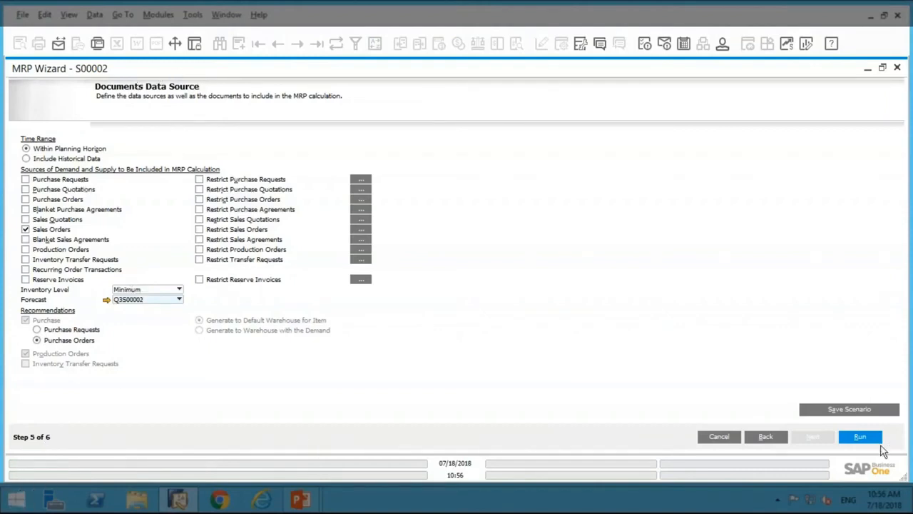
# Run the MRP calculation with forecast Q3S00002, expand the results and review the pegging information behind the July demand
pyautogui.click(859, 437)
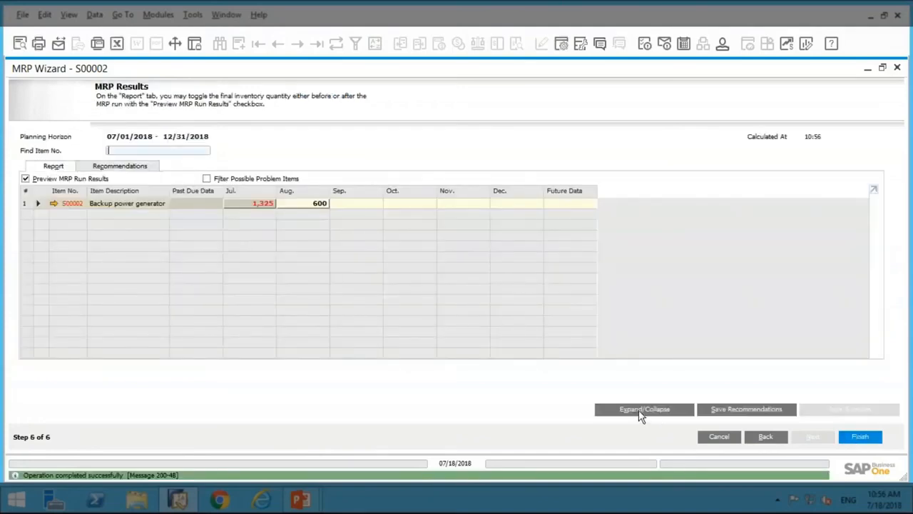
pyautogui.click(642, 409)
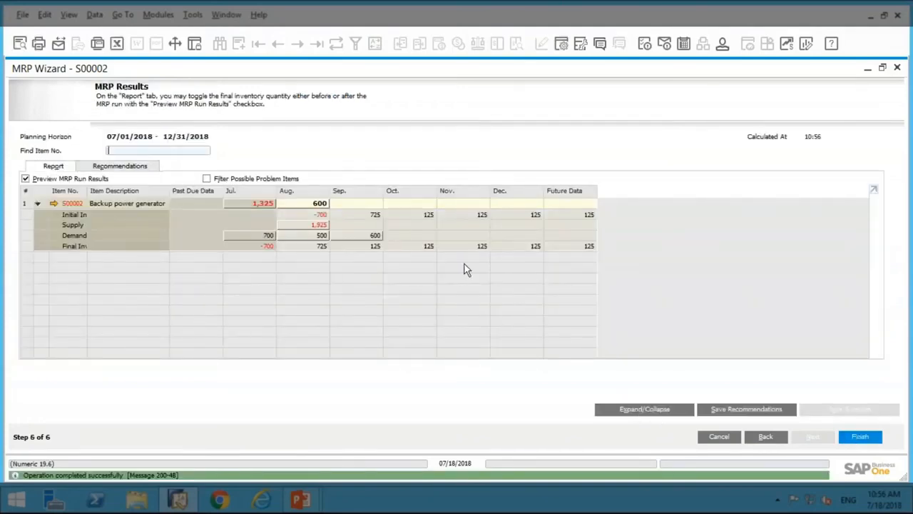
pyautogui.doubleClick(267, 236)
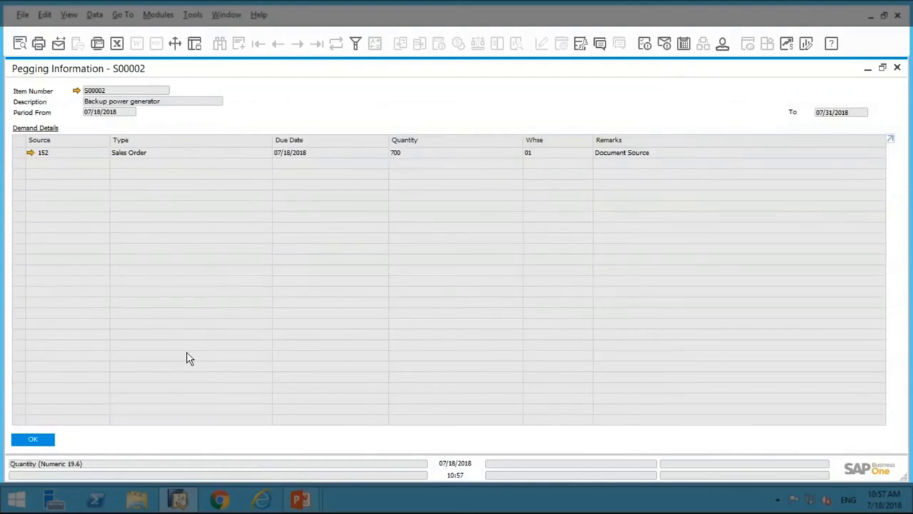
pyautogui.click(45, 442)
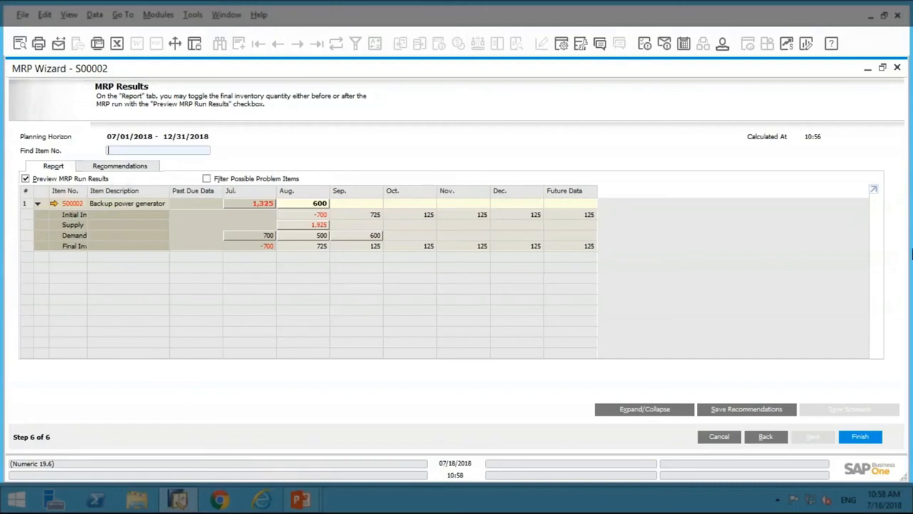
# Return to the documents data source and switch to multiple forecasts, including S00002Q3 and S00002Q4
pyautogui.click(762, 445)
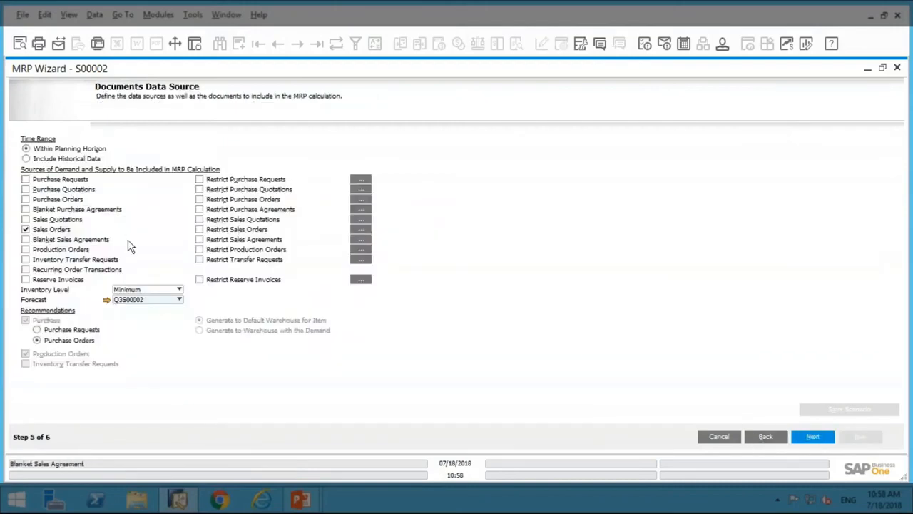
pyautogui.click(171, 304)
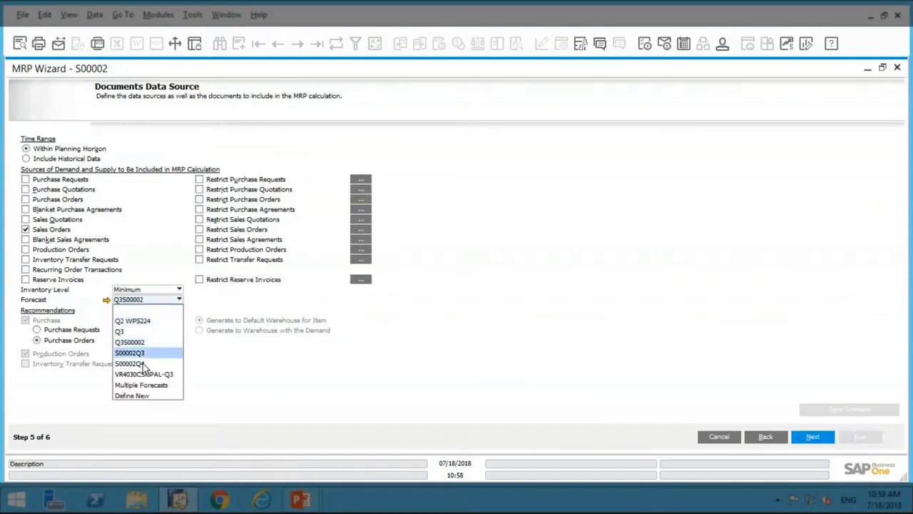
pyautogui.click(137, 386)
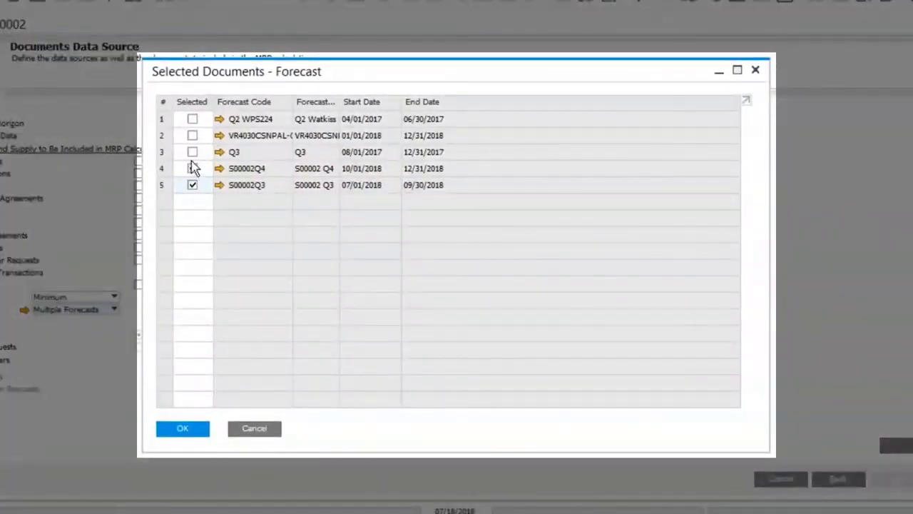
pyautogui.click(193, 169)
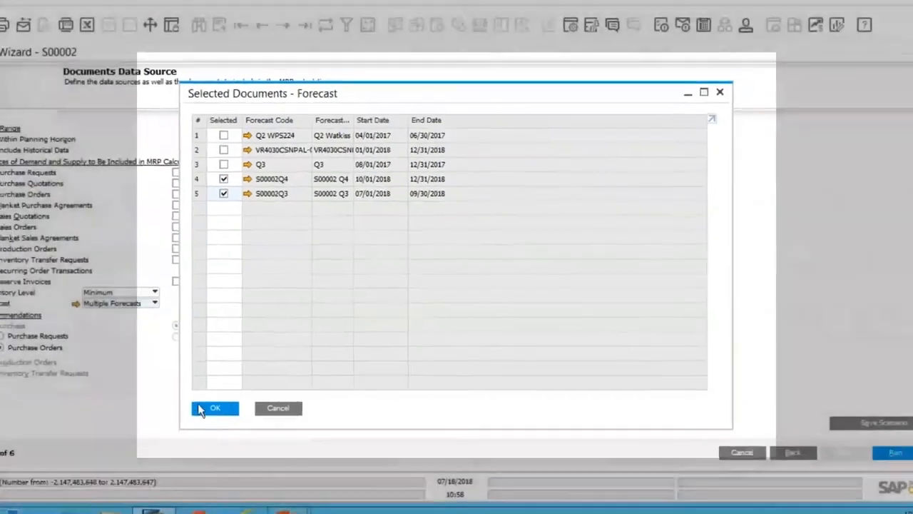
pyautogui.click(203, 409)
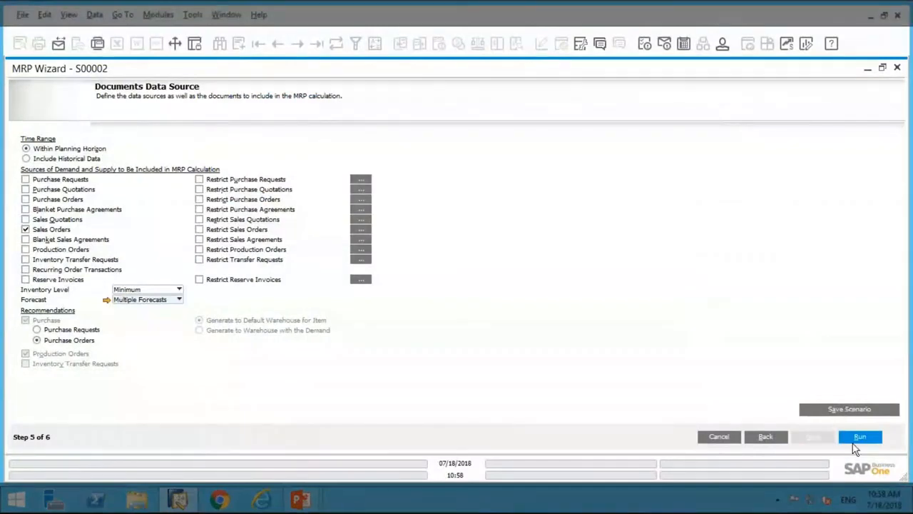
# Rerun the MRP calculation, expand the results for review and close the wizard without saving the recommendations
pyautogui.click(858, 438)
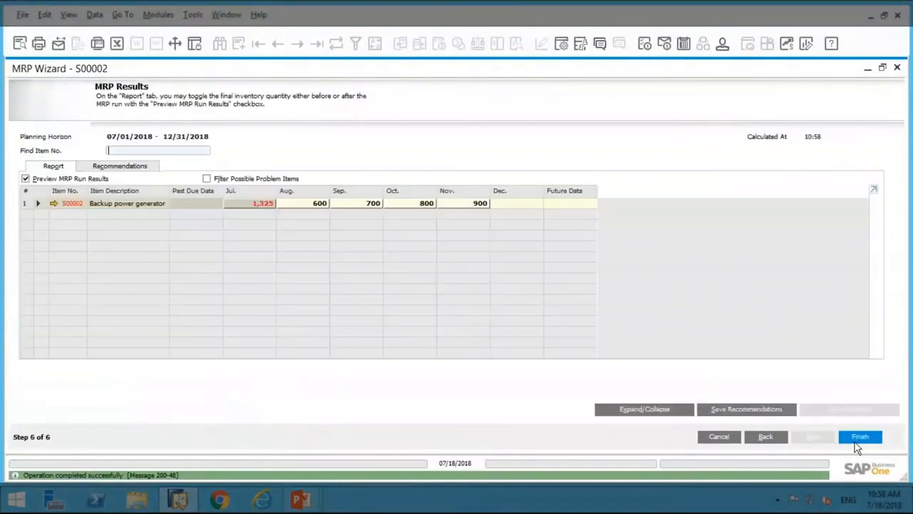
pyautogui.click(625, 414)
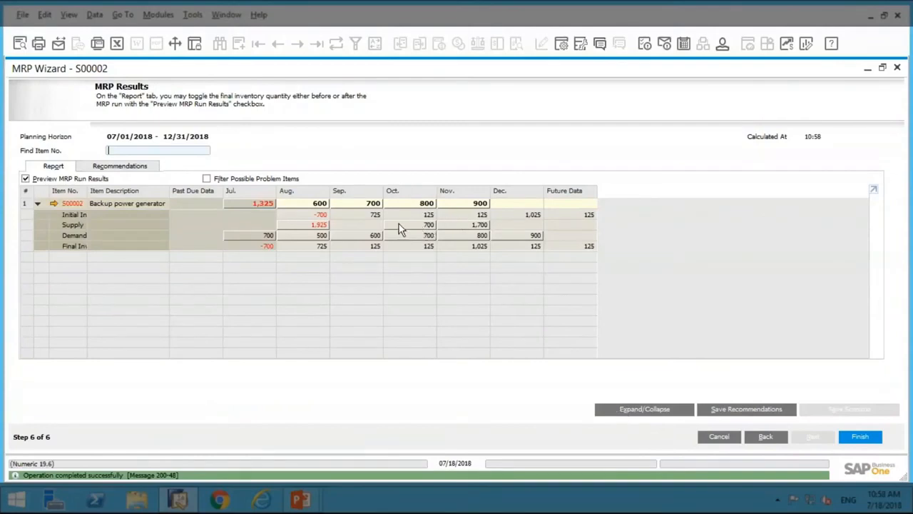
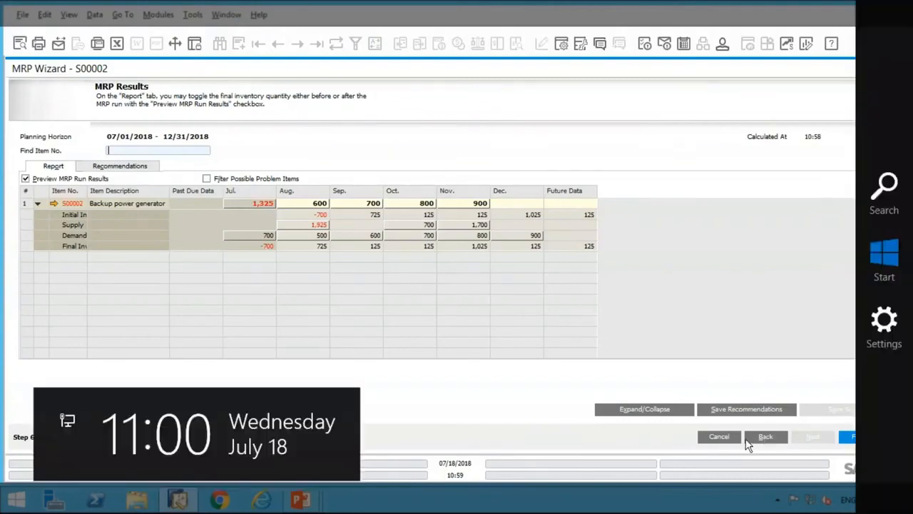
pyautogui.click(721, 438)
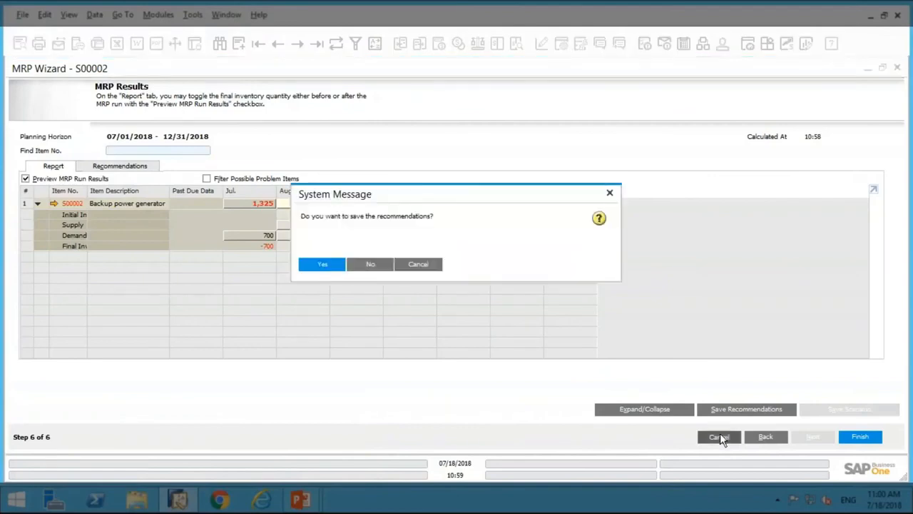
pyautogui.click(375, 268)
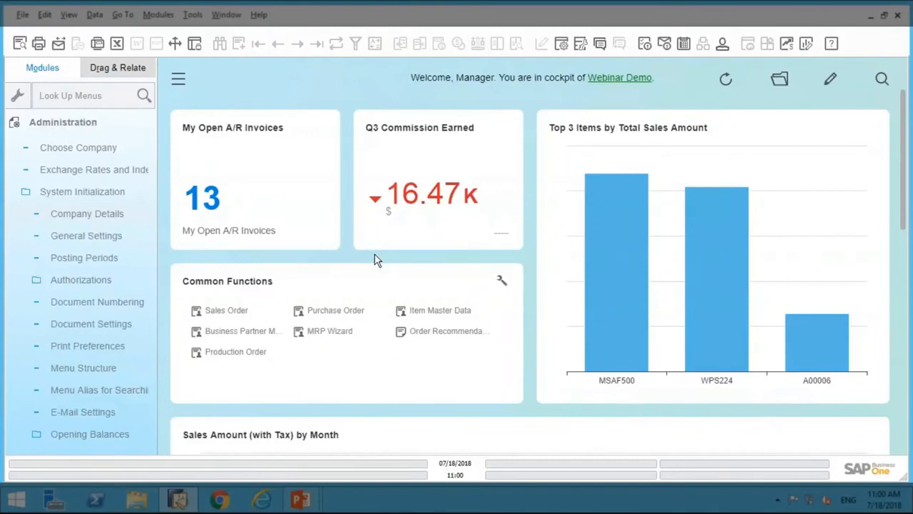
# Open the last sales order record and drill into its item PBOM1 to view the production bill of materials
pyautogui.click(86, 213)
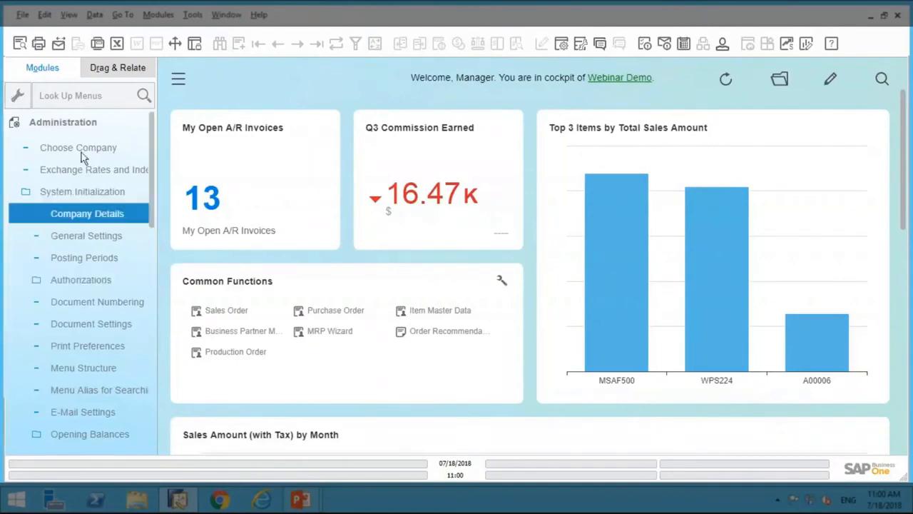
pyautogui.click(82, 119)
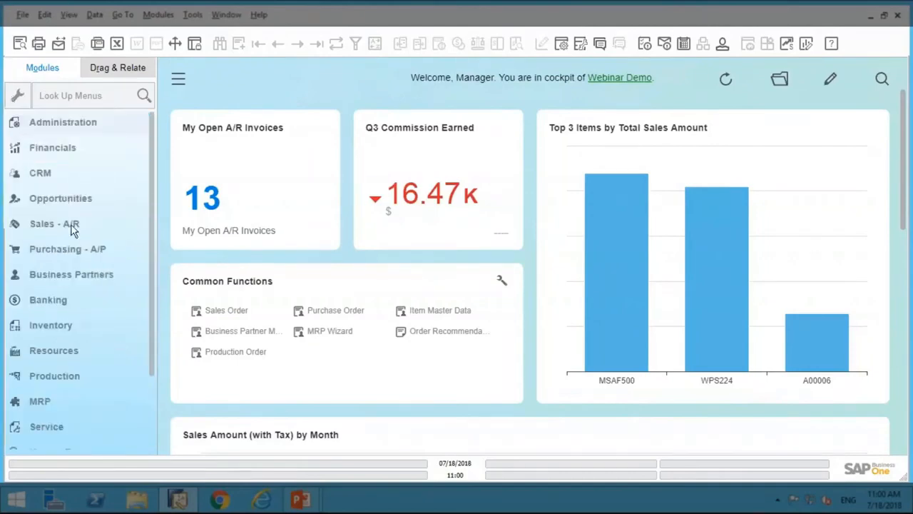
pyautogui.click(72, 225)
pyautogui.click(71, 214)
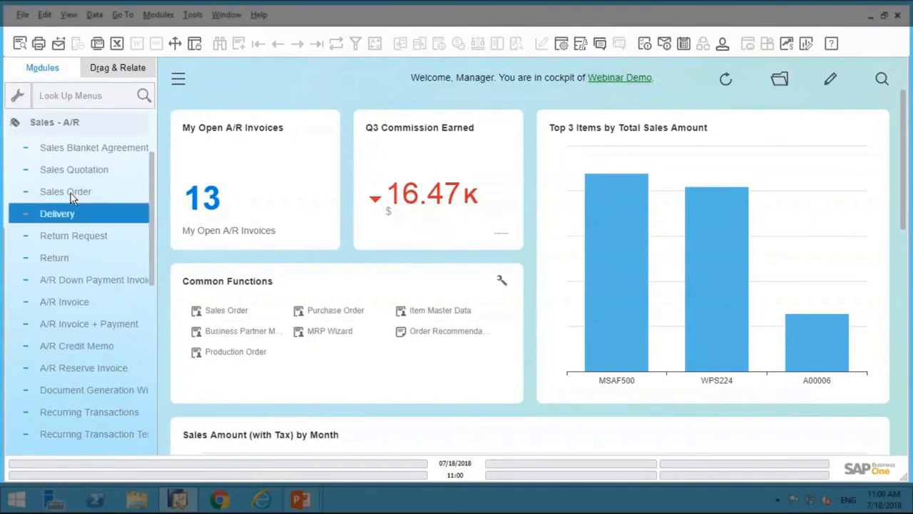
pyautogui.click(69, 193)
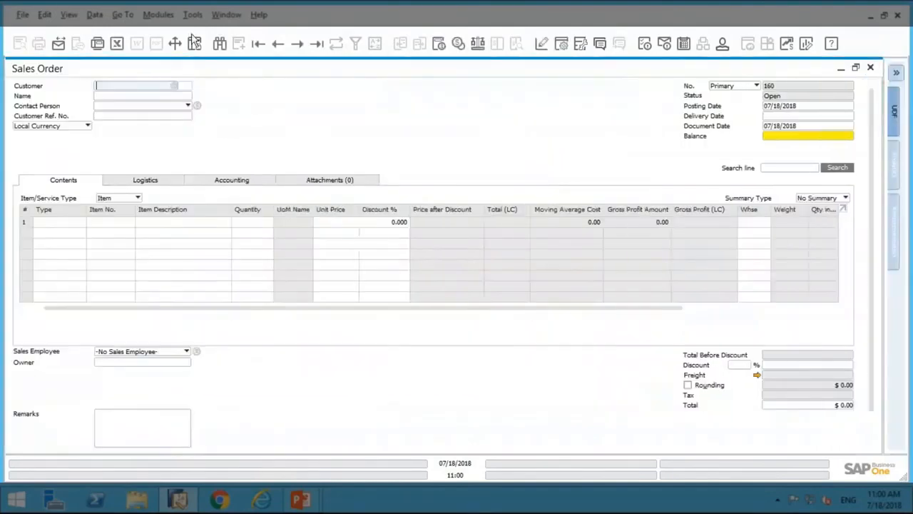
pyautogui.click(316, 44)
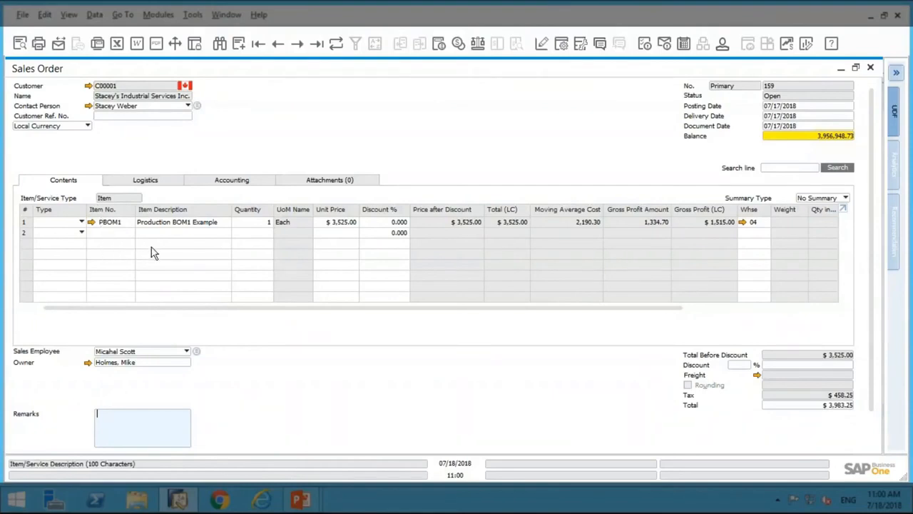
pyautogui.click(91, 221)
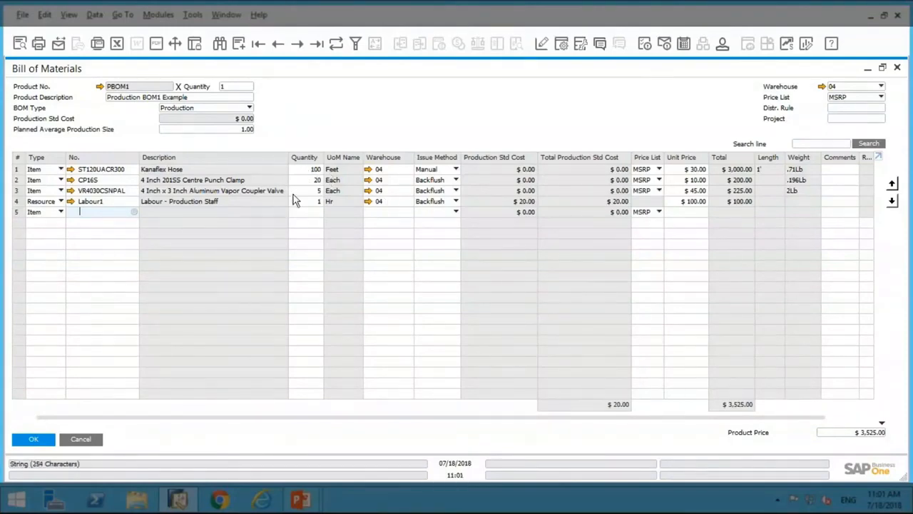
# Close the bill of materials and sales order, and load the existing PBOM1 scenario in the MRP Wizard
pyautogui.click(89, 440)
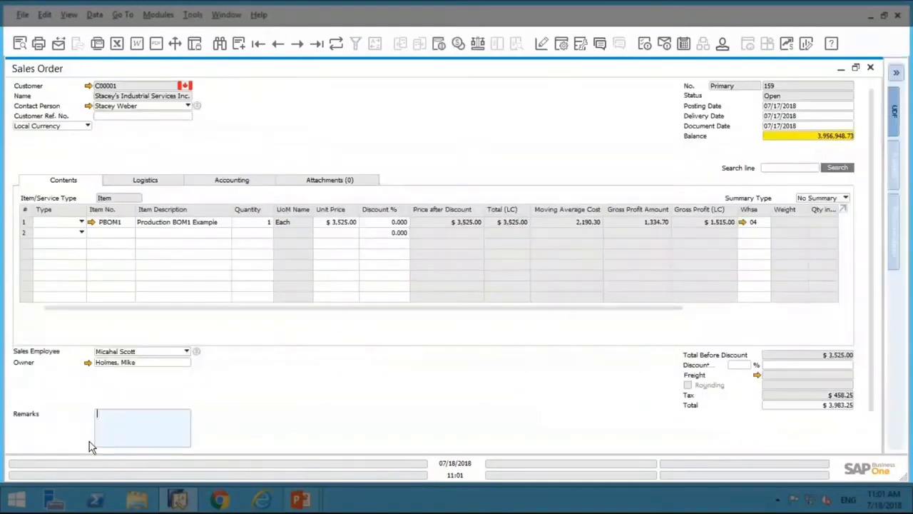
pyautogui.click(870, 68)
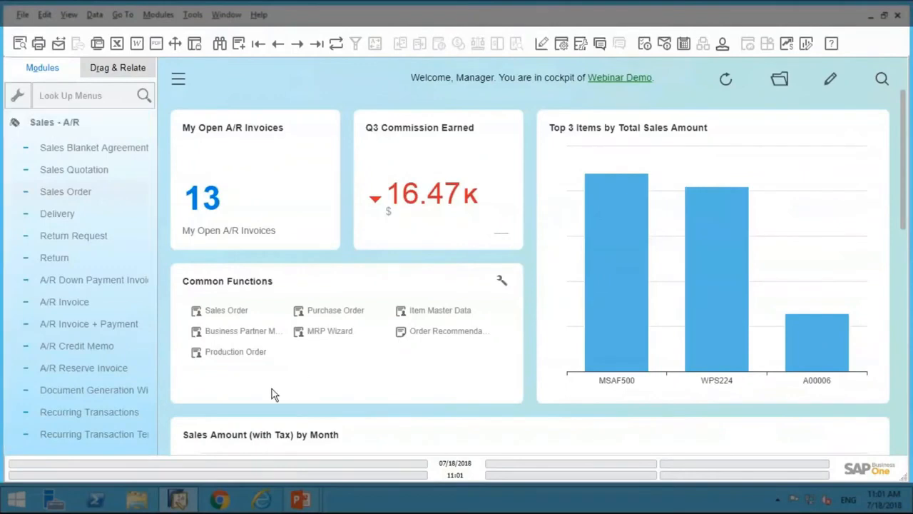
pyautogui.click(235, 352)
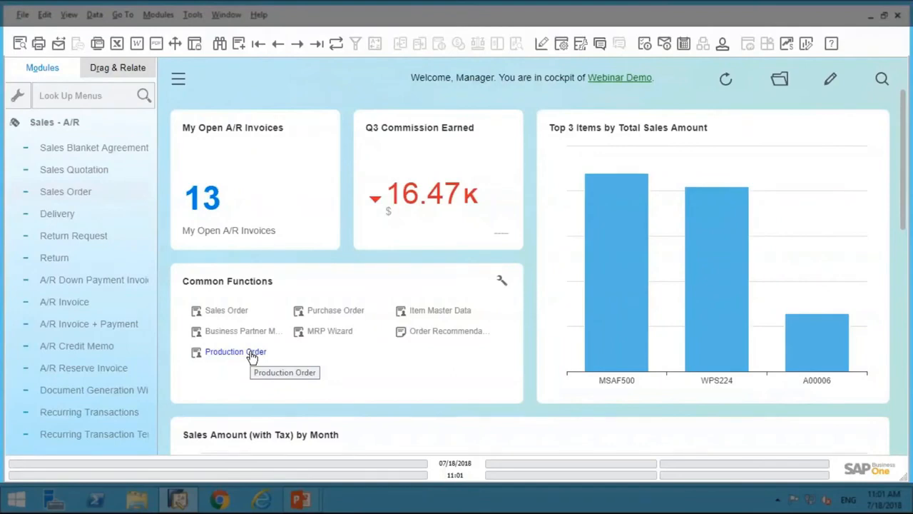
pyautogui.click(340, 333)
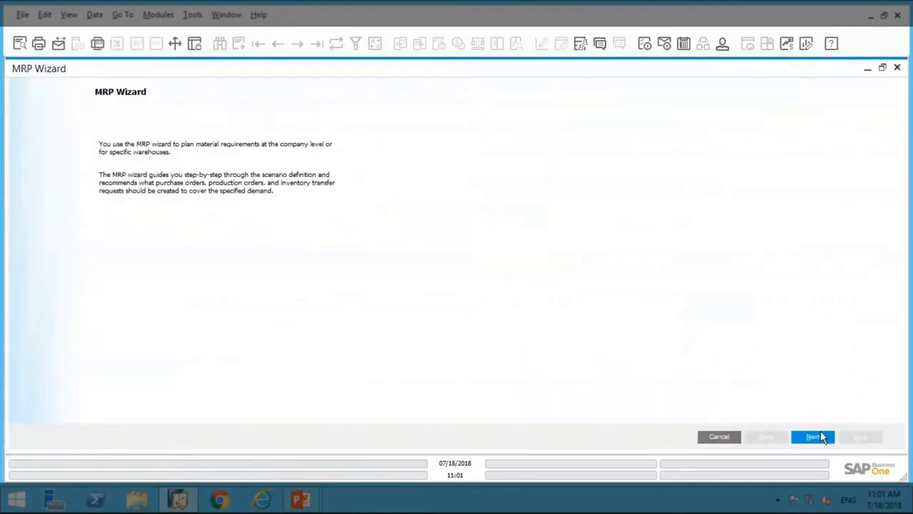
pyautogui.click(813, 436)
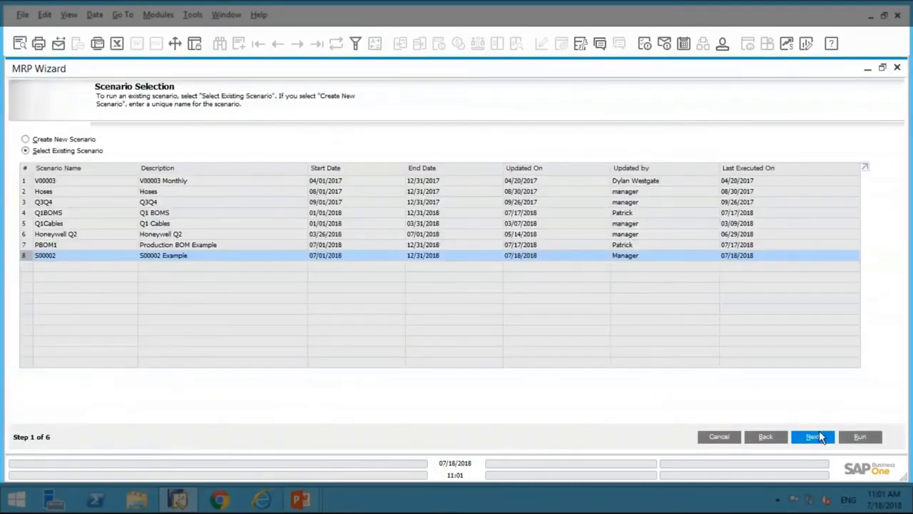
pyautogui.click(22, 245)
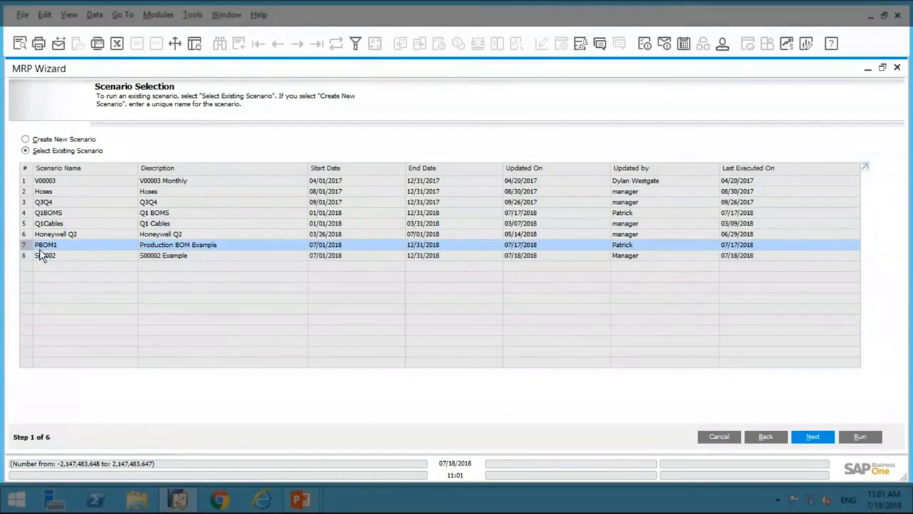
pyautogui.click(812, 436)
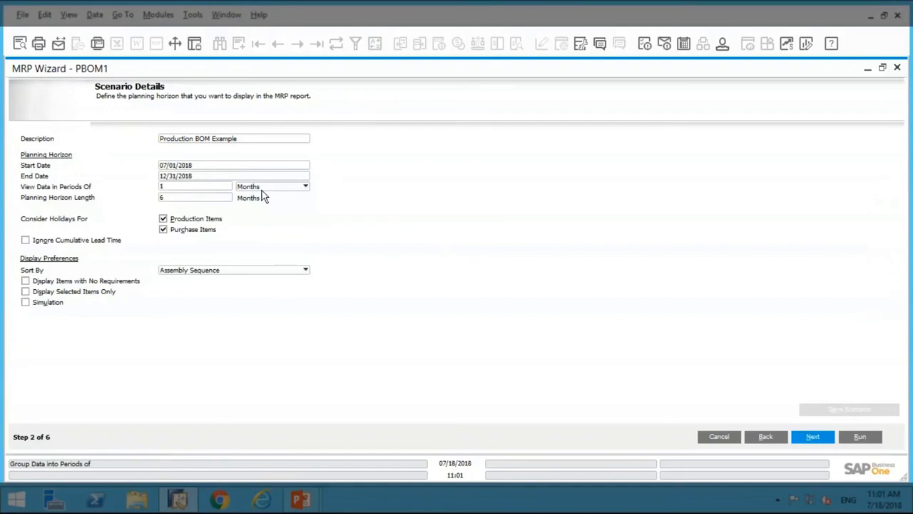
# Go through the PBOM1 scenario's planning, item, inventory and document source settings and run the MRP calculation
pyautogui.click(808, 436)
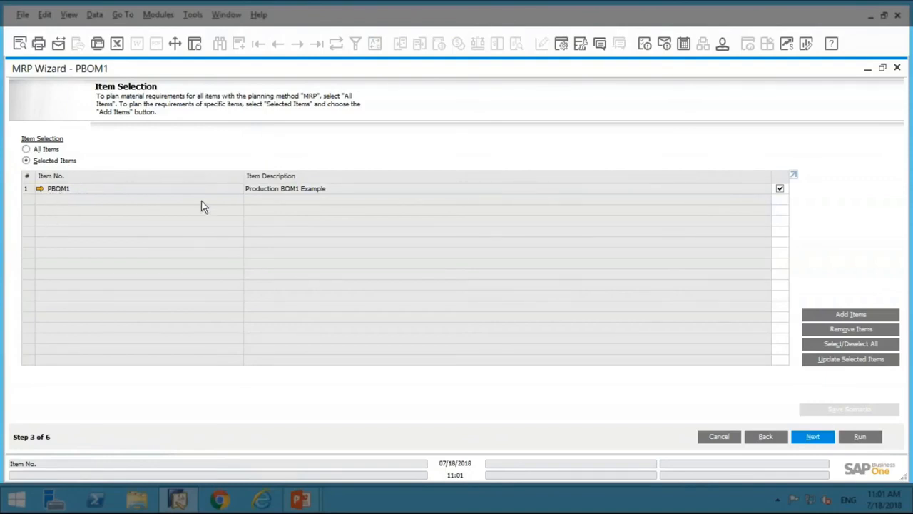
pyautogui.click(820, 438)
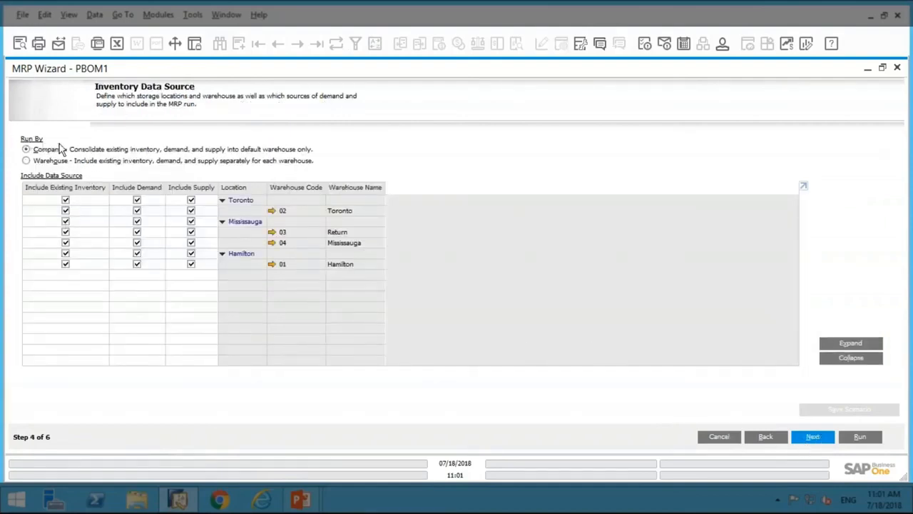
pyautogui.click(809, 441)
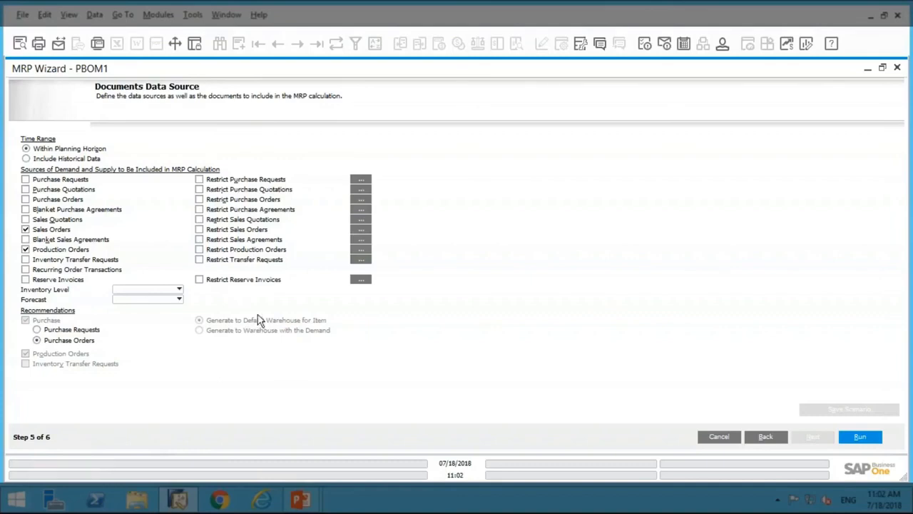
pyautogui.click(861, 441)
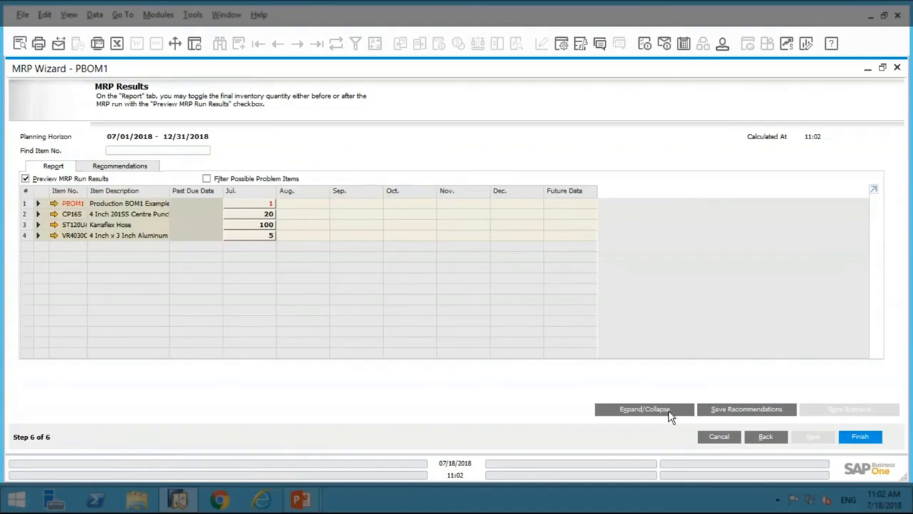
# Resize the MRP result columns to fit their contents, and expand and collapse all items to check supply and demand
pyautogui.click(70, 16)
pyautogui.click(106, 118)
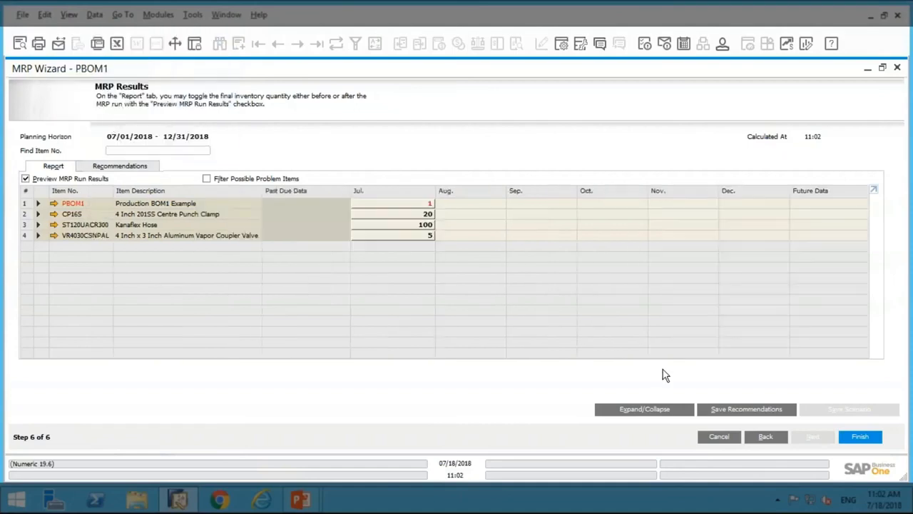
pyautogui.click(651, 411)
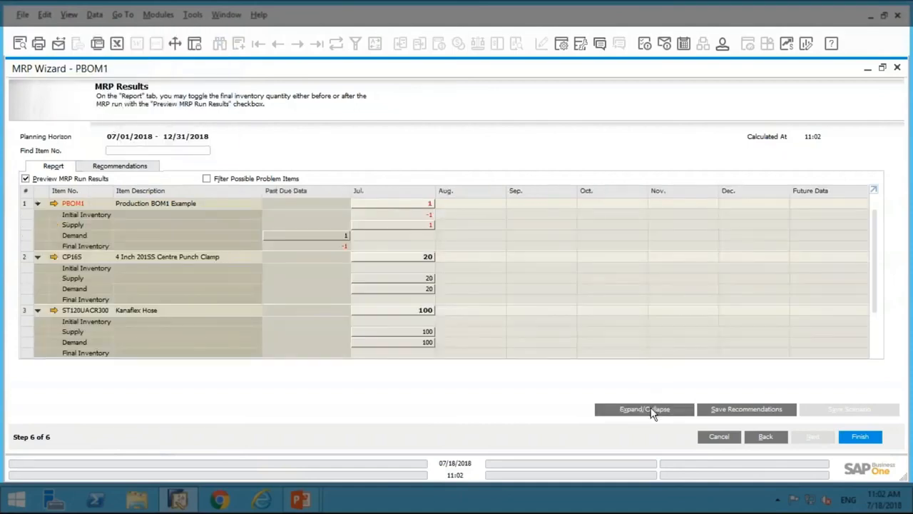
pyautogui.click(651, 412)
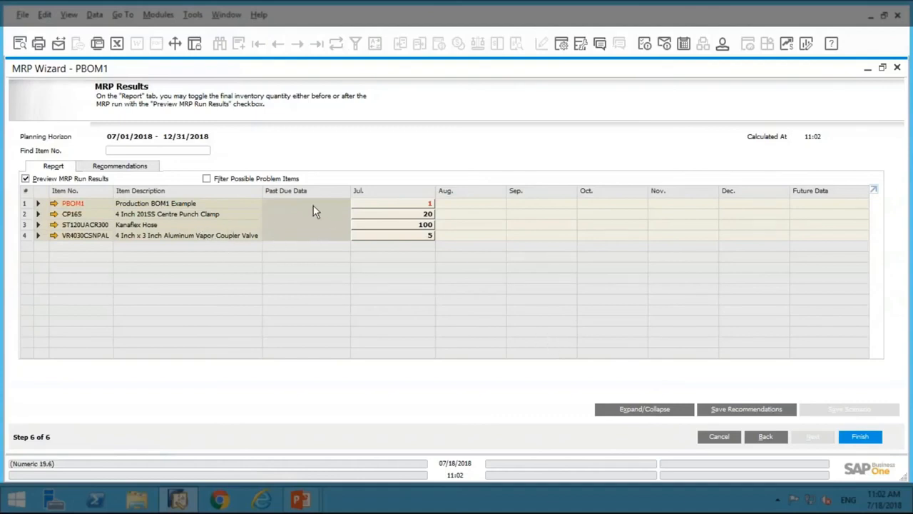
# Review the pegging information for PBOM1's July recommendation and for the July supply and demand of component CP16S
pyautogui.doubleClick(390, 203)
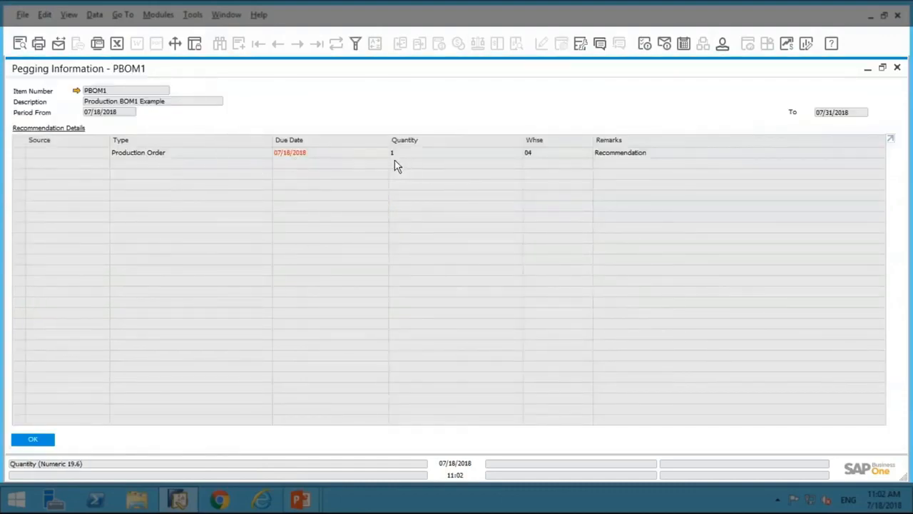
pyautogui.click(41, 437)
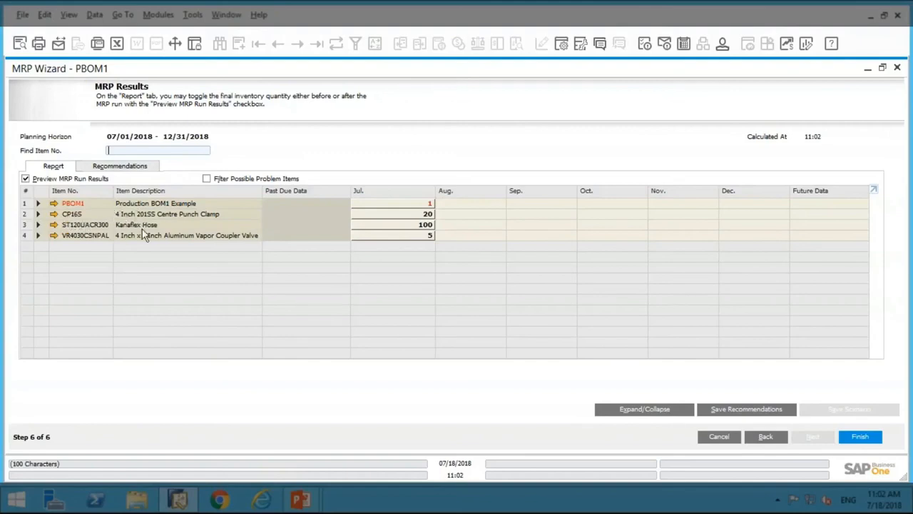
pyautogui.click(38, 215)
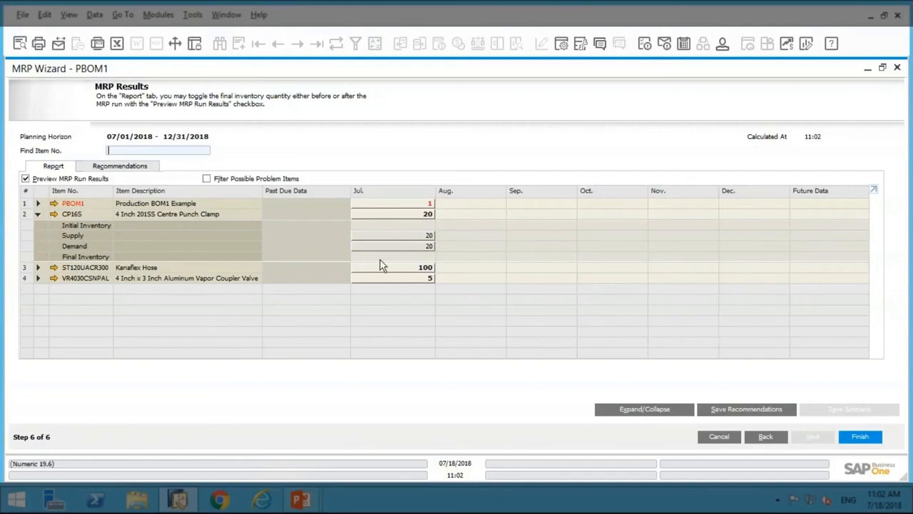
pyautogui.doubleClick(423, 241)
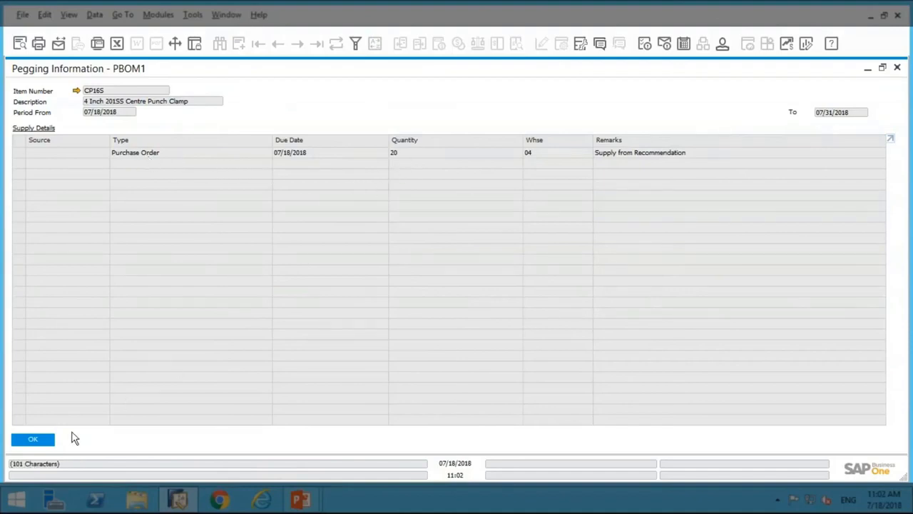
pyautogui.click(37, 441)
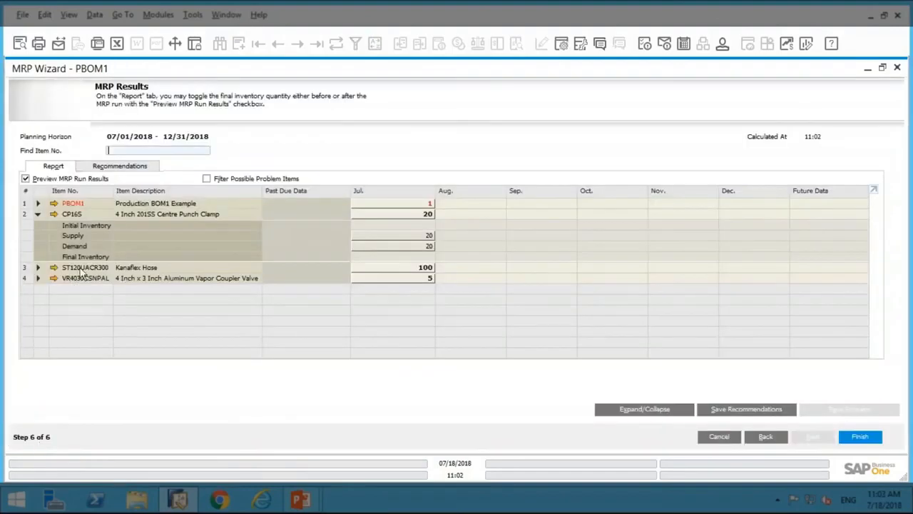
pyautogui.doubleClick(428, 250)
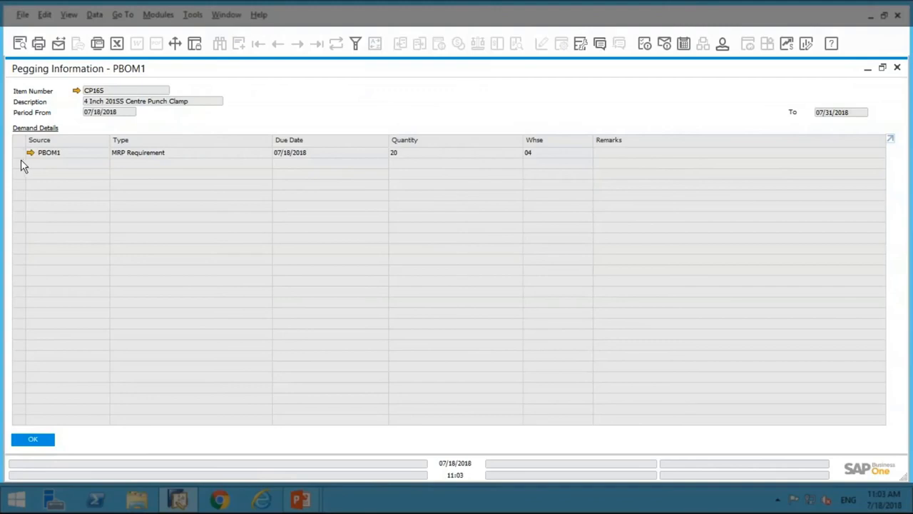
pyautogui.click(37, 442)
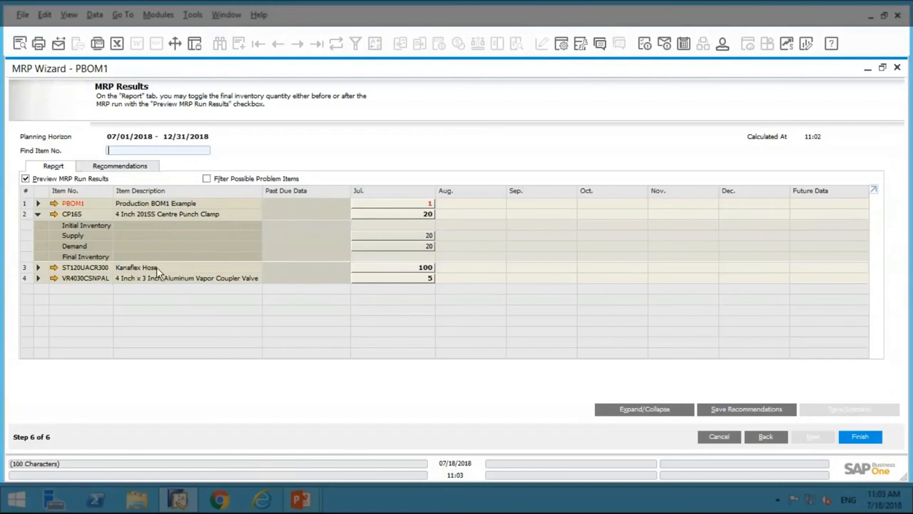
# Expand all result items for review and save the MRP recommendations, replacing the scenario's previous ones
pyautogui.click(636, 408)
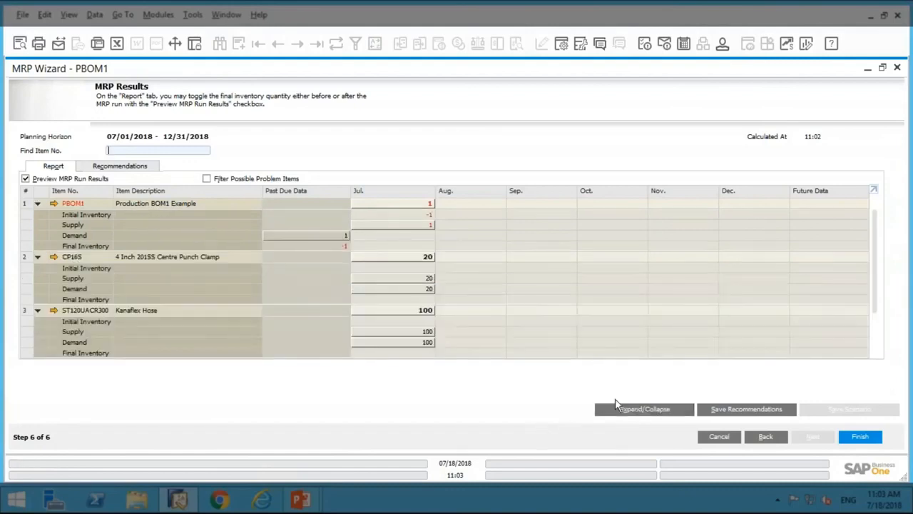
pyautogui.scroll(-5, 518, 299)
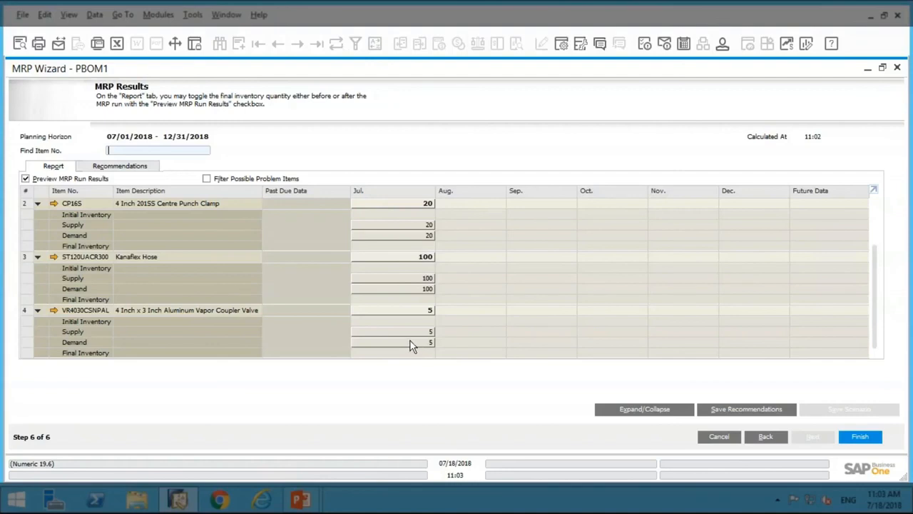
pyautogui.click(742, 410)
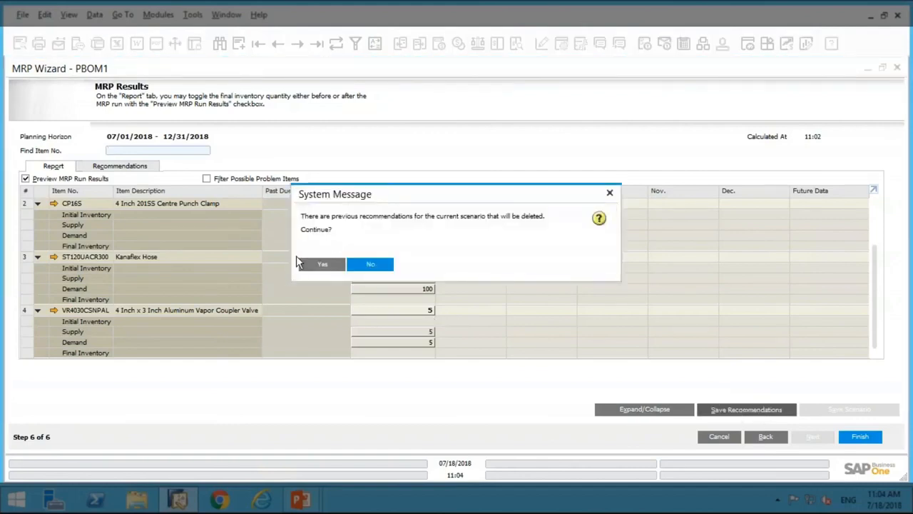
pyautogui.click(321, 265)
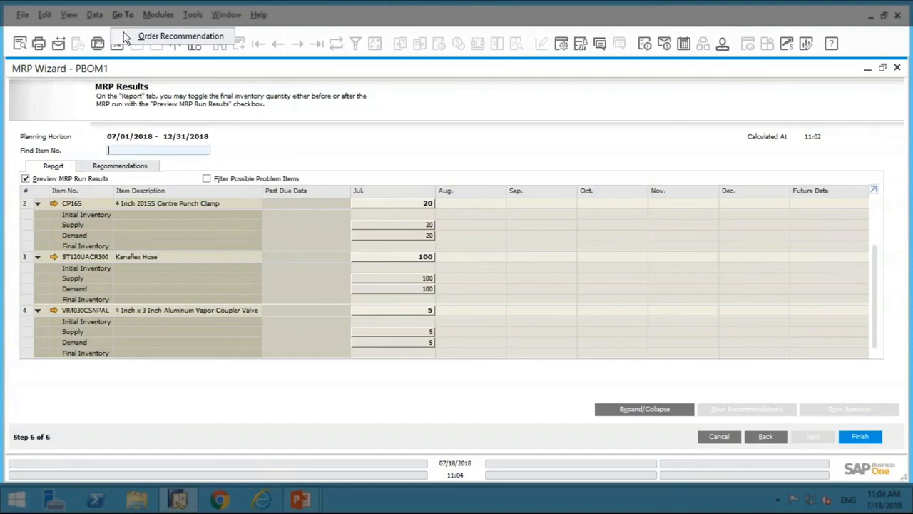
# Create the orders for all lines in the order recommendations and close the recommendation and MRP Wizard windows
pyautogui.click(125, 40)
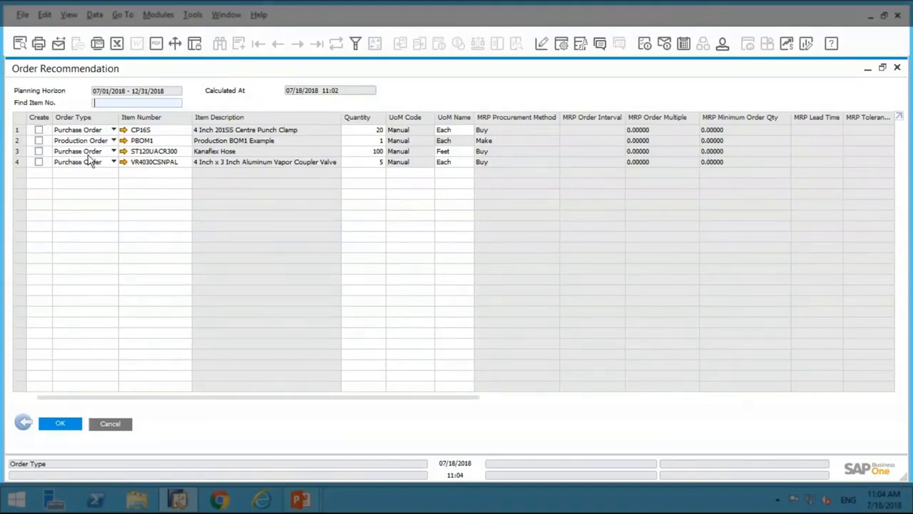
pyautogui.doubleClick(40, 121)
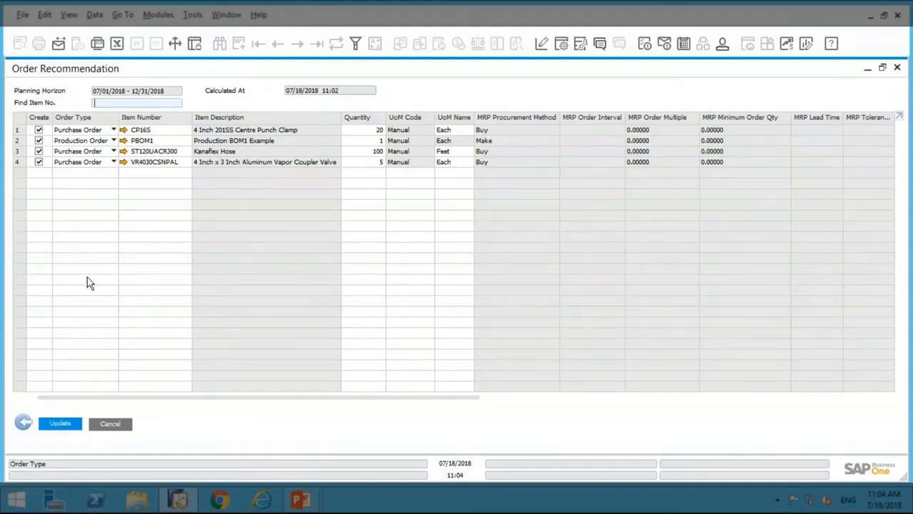
pyautogui.click(63, 423)
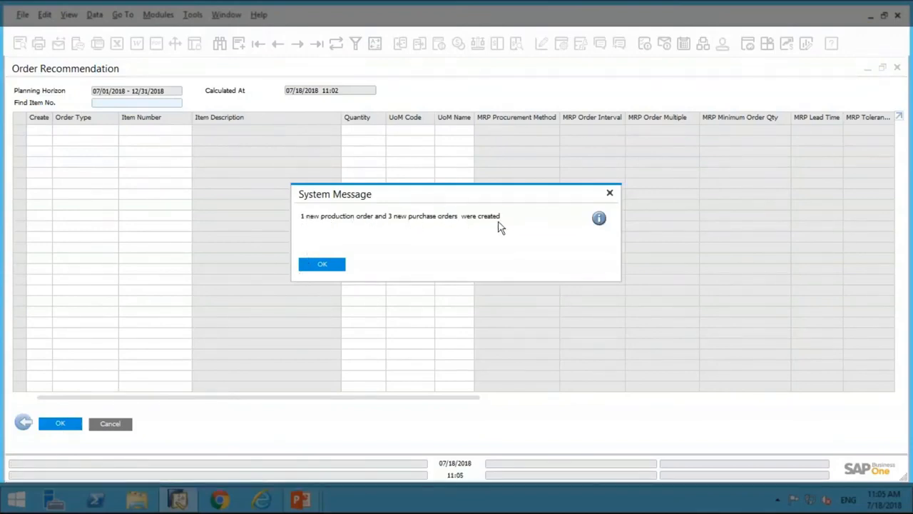
pyautogui.click(331, 264)
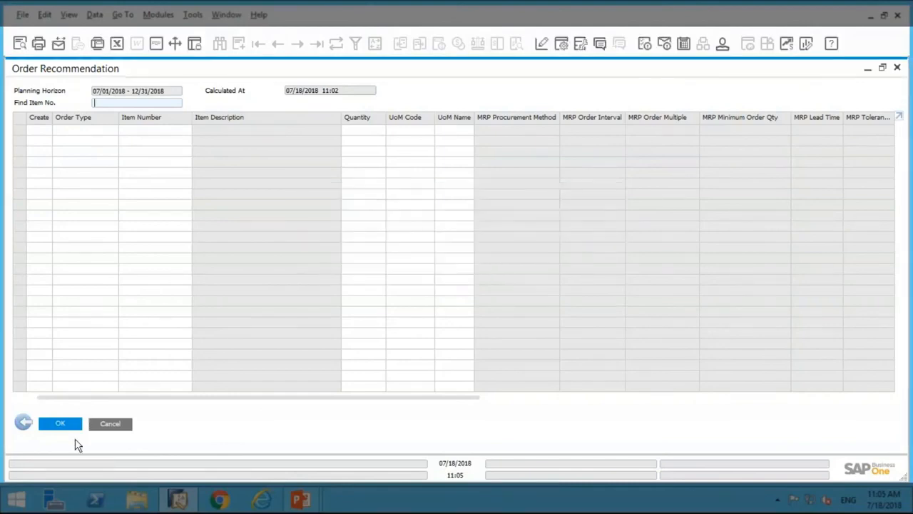
pyautogui.click(109, 424)
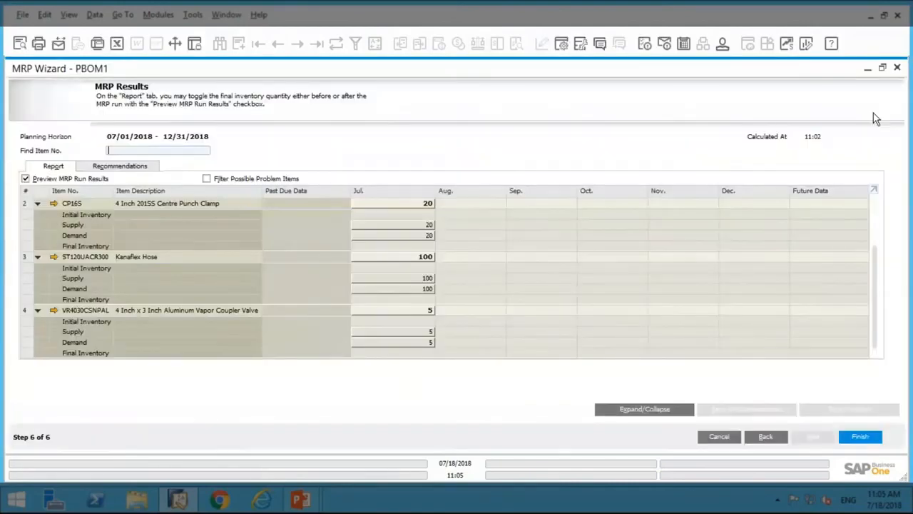
pyautogui.click(897, 69)
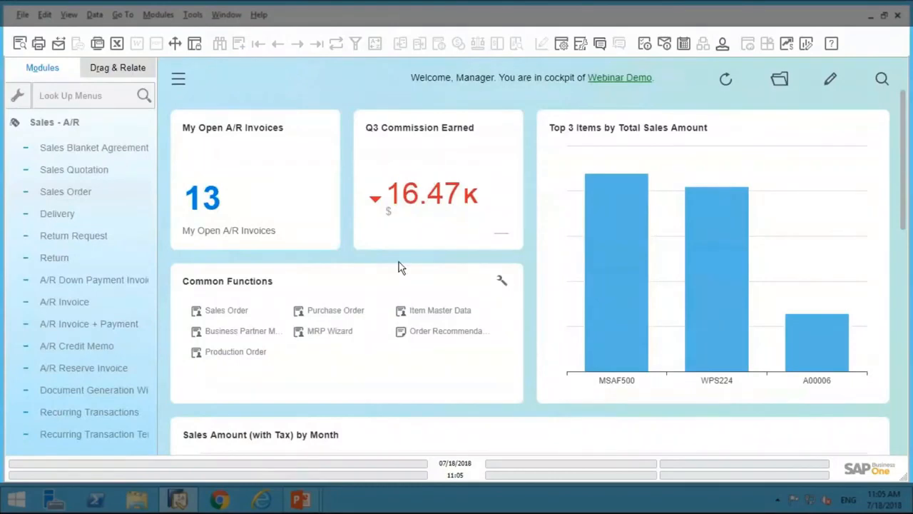
# Browse backward from the last purchase order through the MRP-generated orders for CP16S, VR4030CSNPAL and ST120UACR300
pyautogui.click(352, 313)
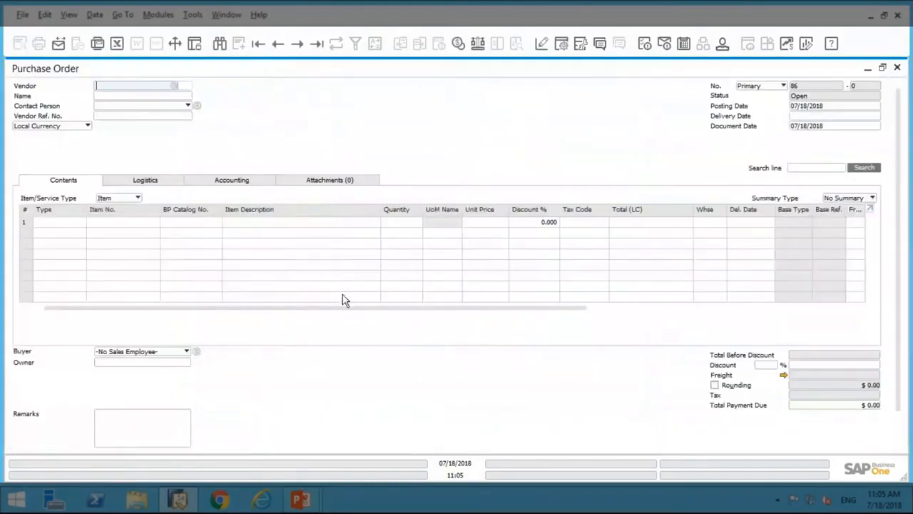
pyautogui.click(318, 46)
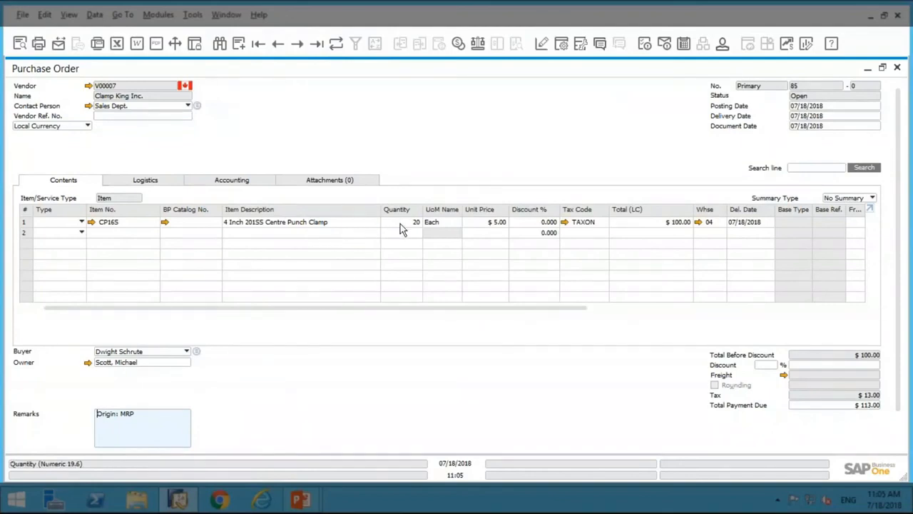
pyautogui.click(279, 43)
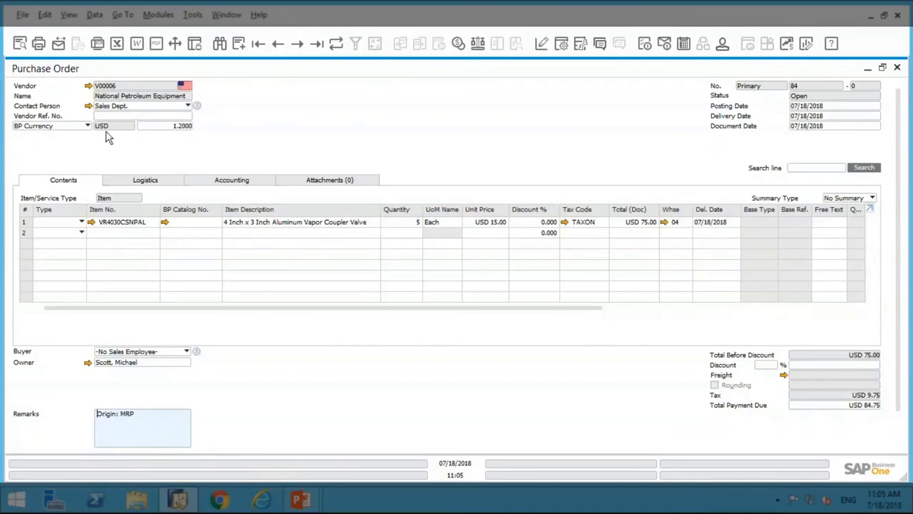
pyautogui.click(279, 43)
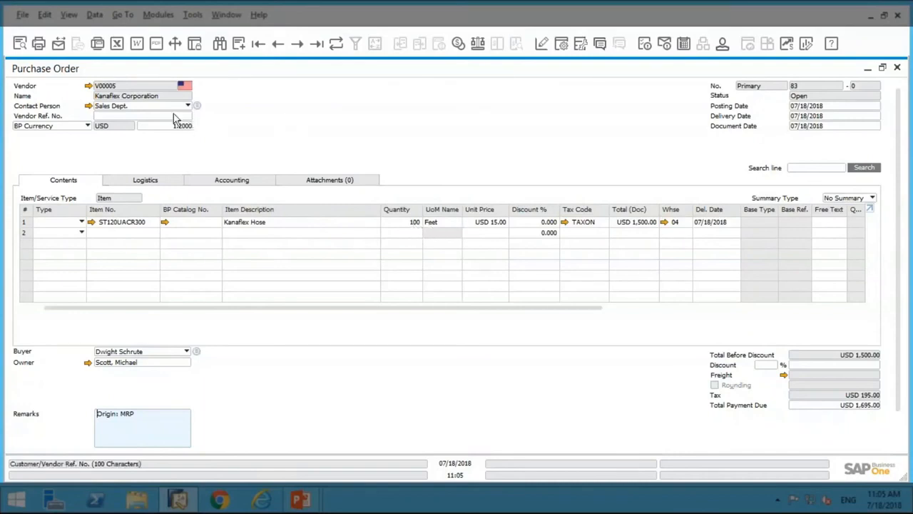
# Close the purchase order and review the last production order, the MRP-generated one for PBOM1, closing it when done
pyautogui.click(897, 68)
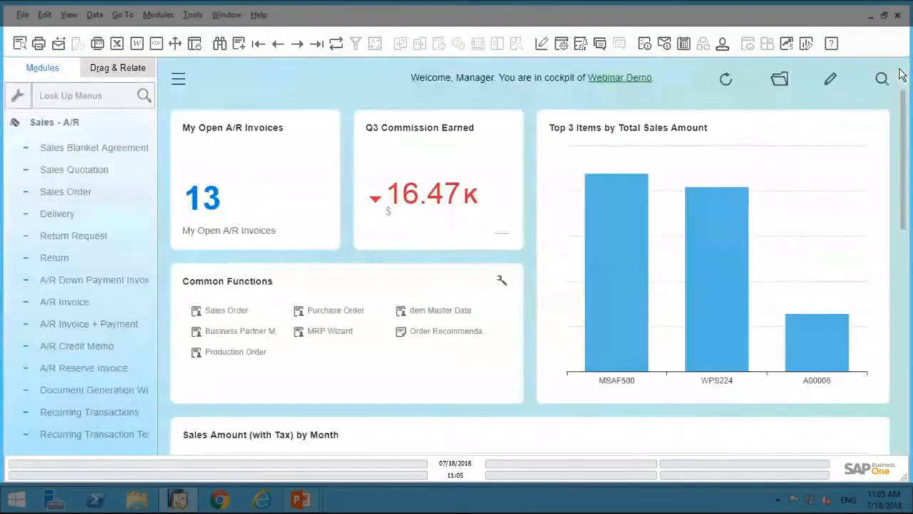
pyautogui.click(55, 122)
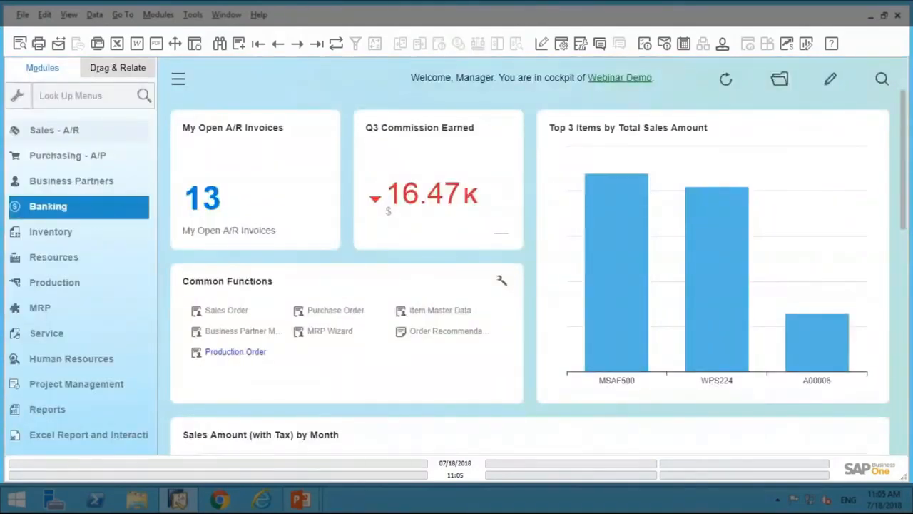
pyautogui.click(235, 350)
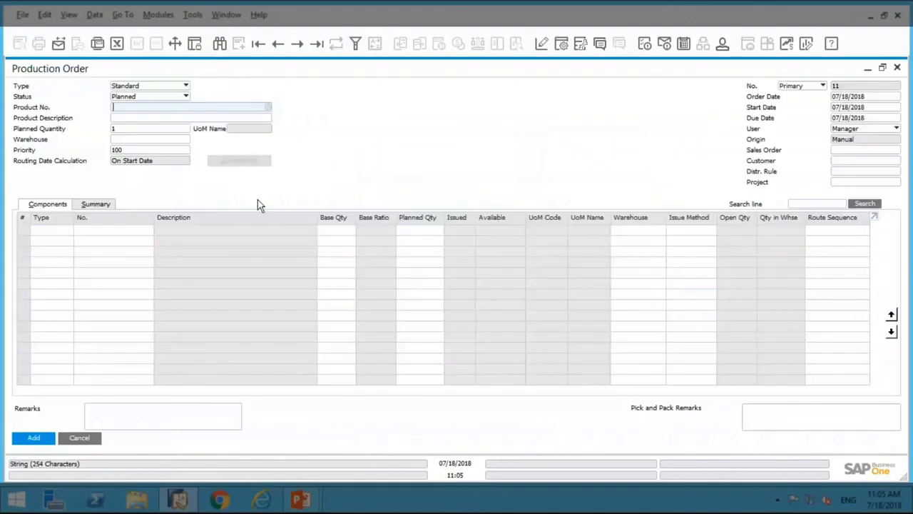
pyautogui.click(318, 44)
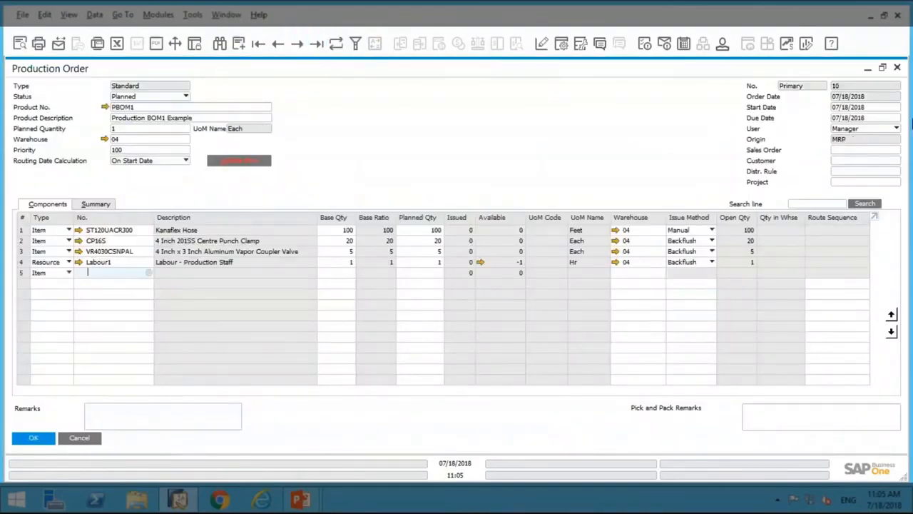
pyautogui.click(912, 235)
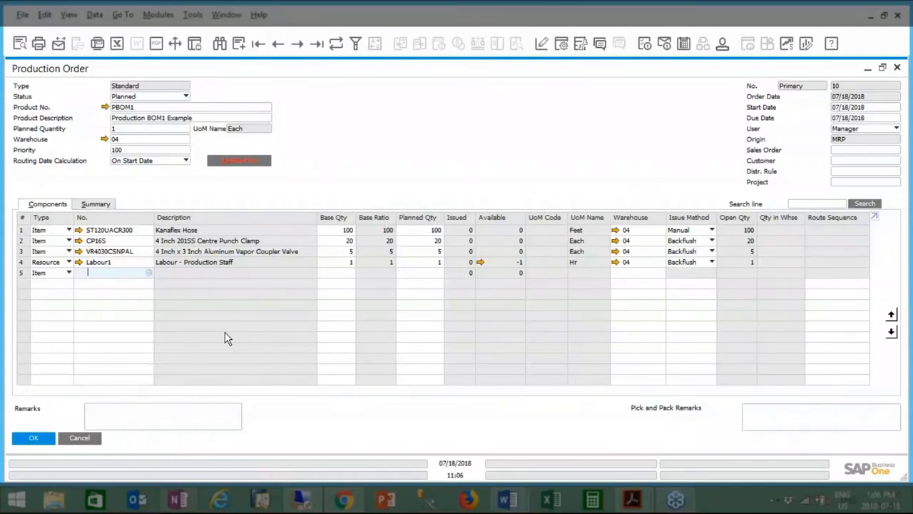
pyautogui.click(84, 438)
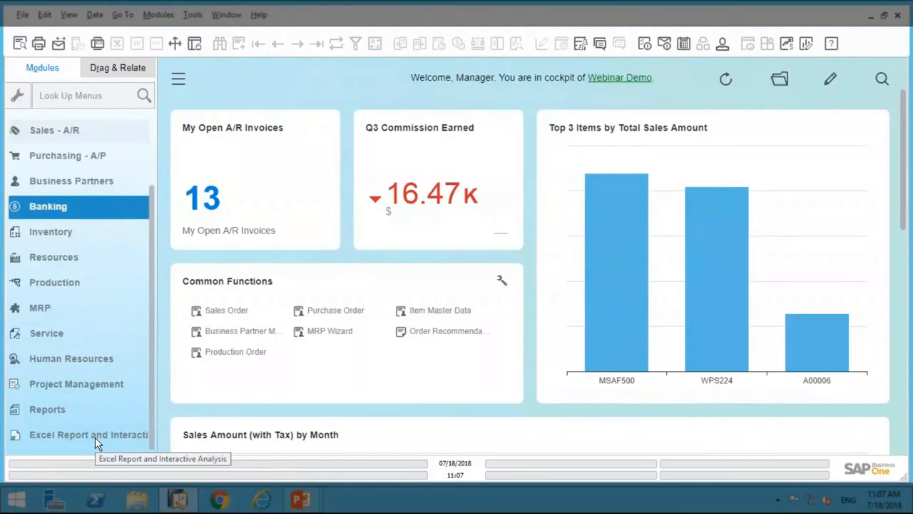
pyautogui.click(95, 436)
# Switch to the running PowerPoint slide show and advance two slides to the summary of Scenario 2, "What do I need to produce?"
pyautogui.moveTo(298, 504)
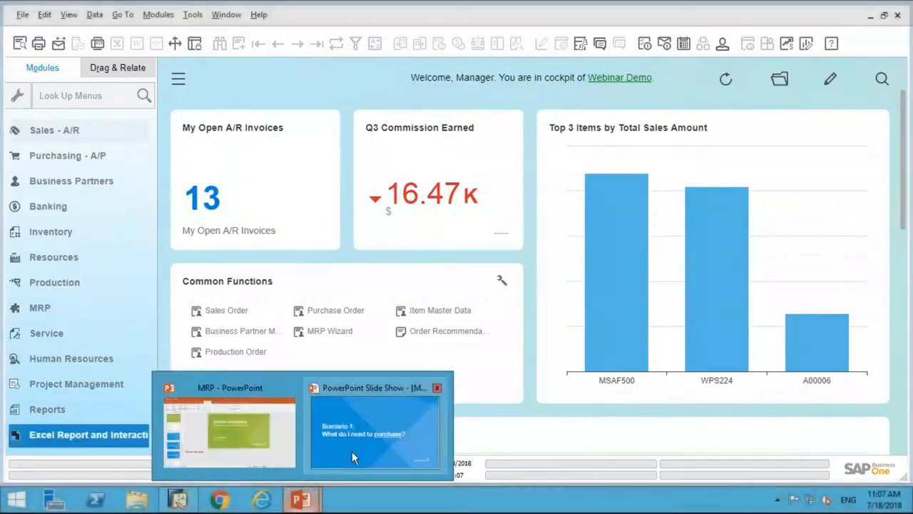
pyautogui.click(353, 452)
pyautogui.press('Right')
pyautogui.press('Right')
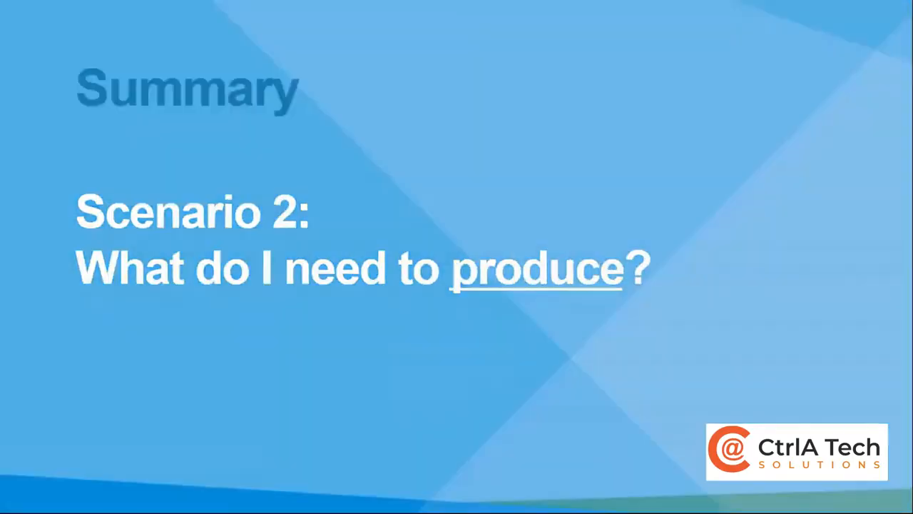